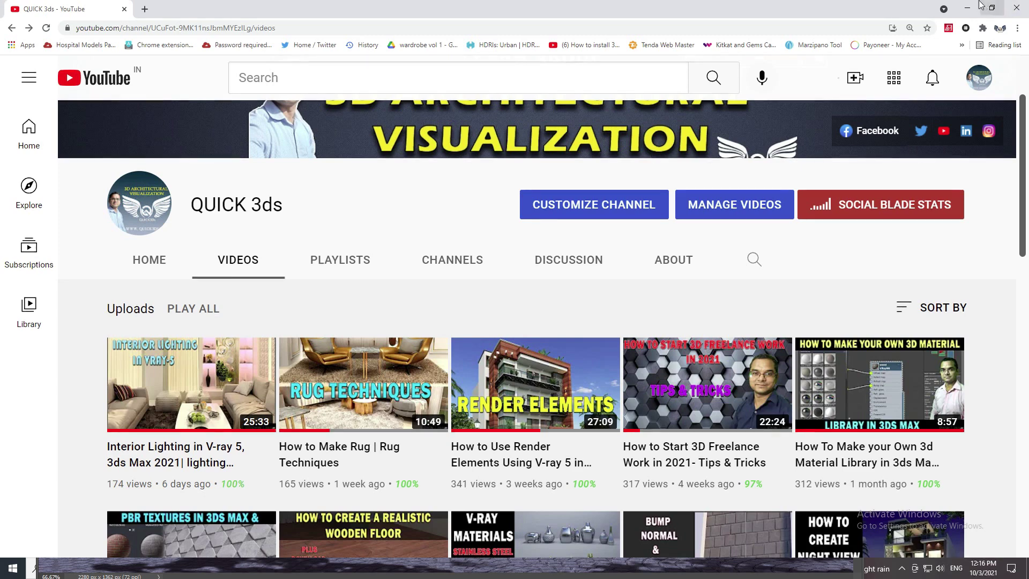
Minimize Chrome and close the view 1.jpg document in Photoshop.
left_click(967, 8)
left_click(848, 78)
Discard changes to view 1.jpg, minimize Photoshop and bring 3ds Max back.
left_click(504, 211)
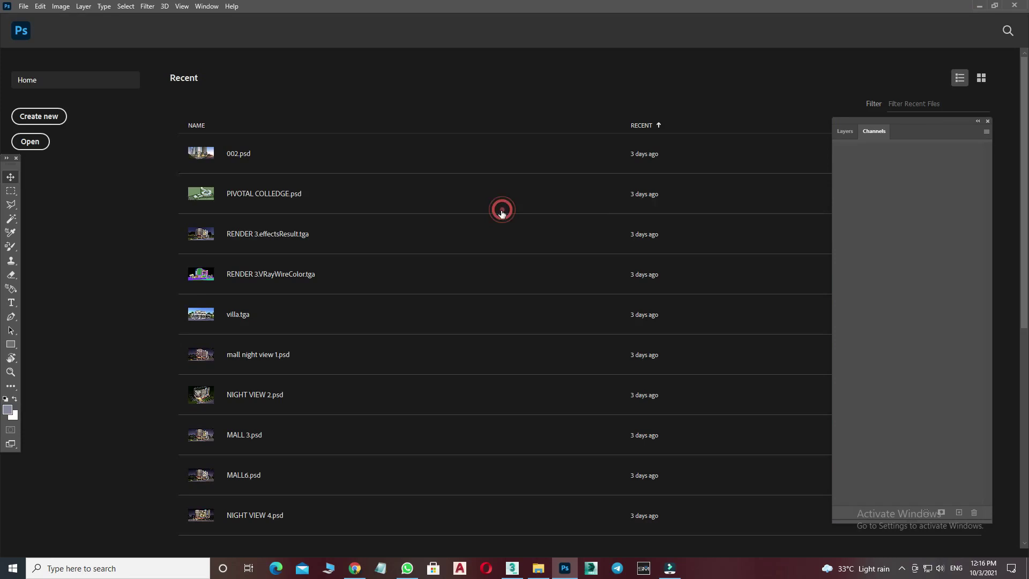
left_click(979, 7)
left_click(512, 568)
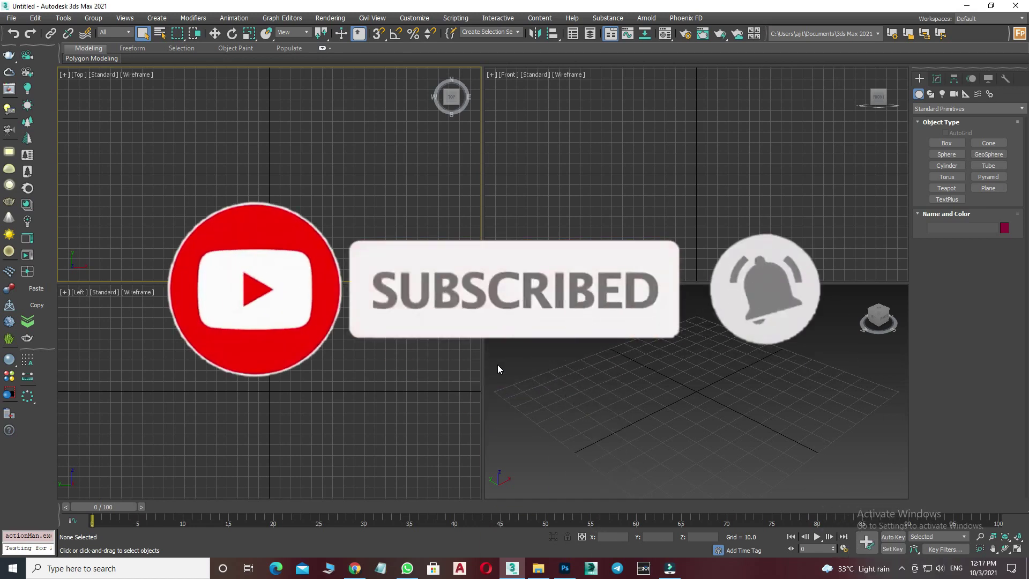
Maximize the Perspective viewport with Alt+W and frame the empty home grid.
left_click(540, 361)
key("alt+w")
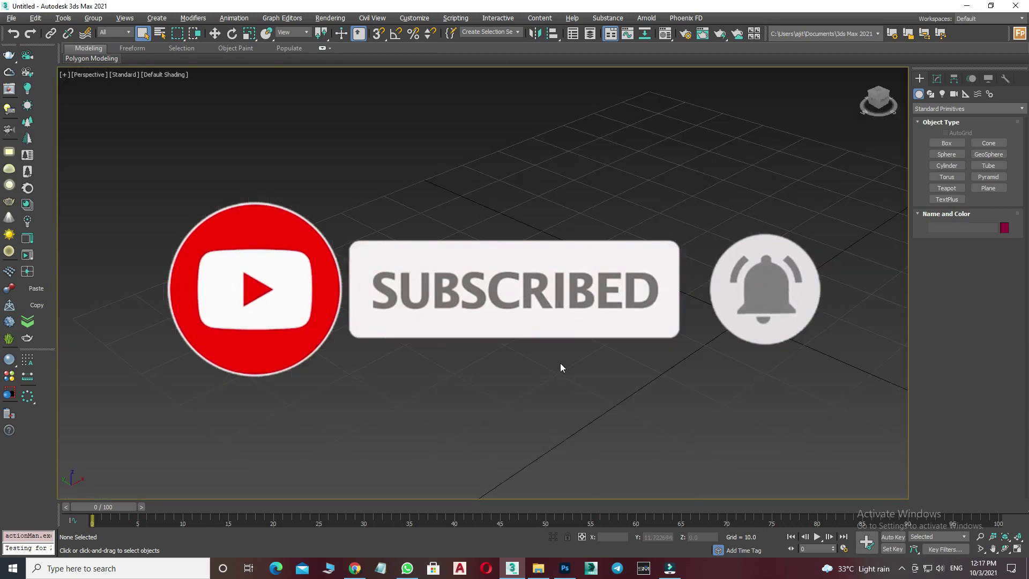
key("z")
scroll(489, 347, "up", 3)
middle_click_drag(501, 370, 512, 341)
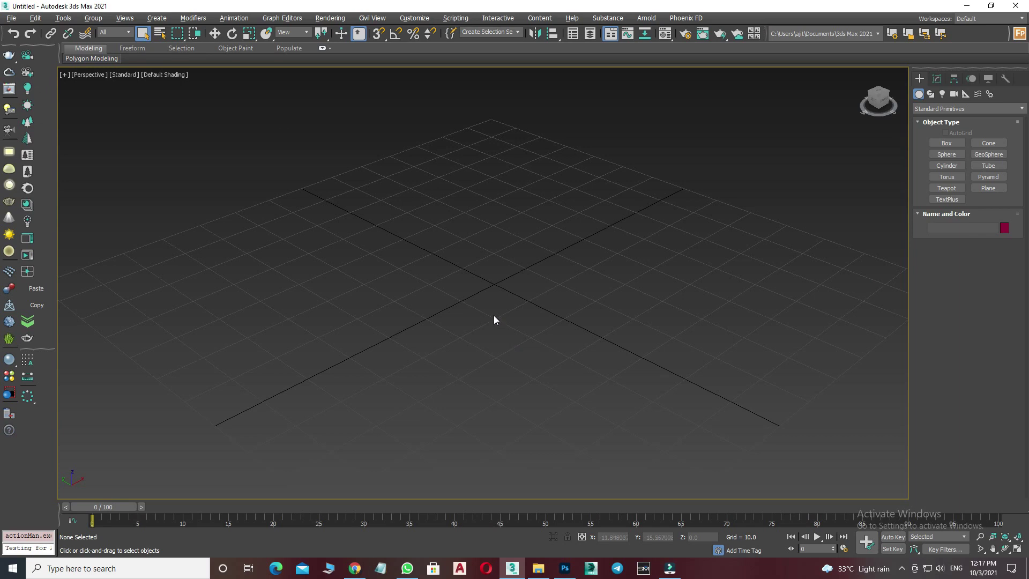
Create Box001, roughly 79 × 59 × 64 units, on the grid and zoom to it.
left_click(947, 144)
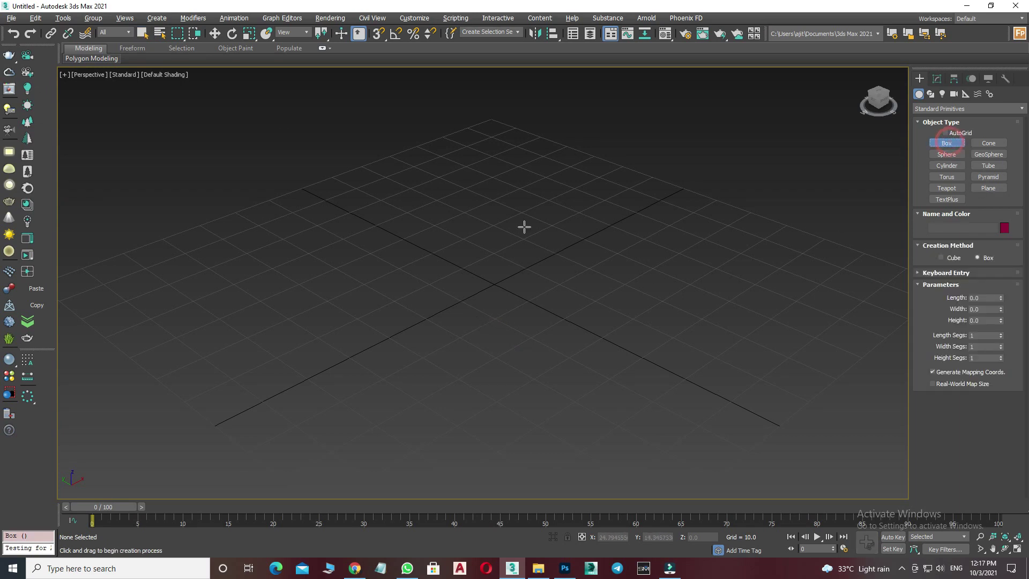
mouse_move(368, 215)
left_mouse_down()
mouse_move(384, 283)
mouse_move(396, 484)
left_mouse_up()
left_click(320, 220)
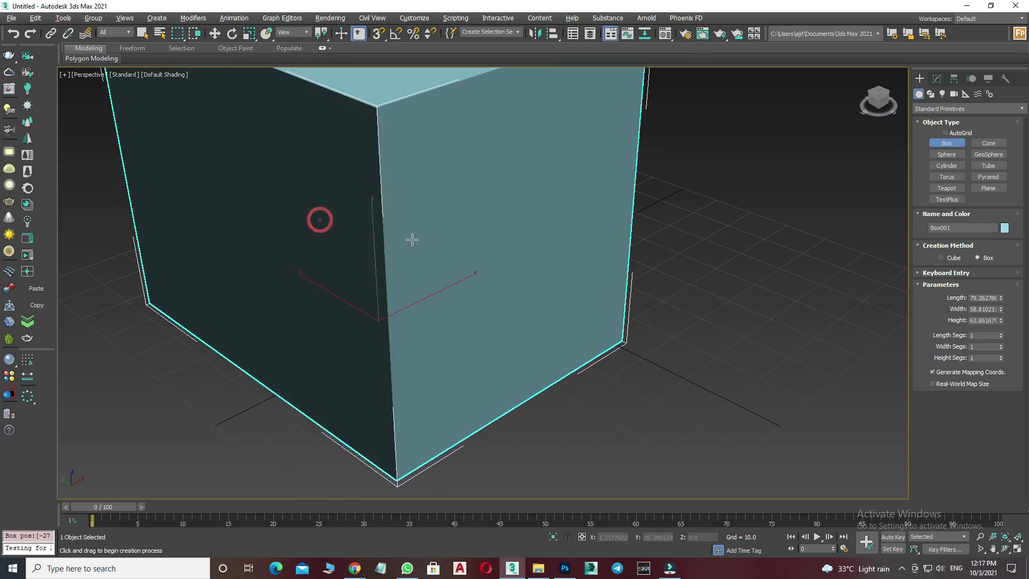
right_click(419, 245)
scroll(423, 246, "down", 2)
key("z")
key("w")
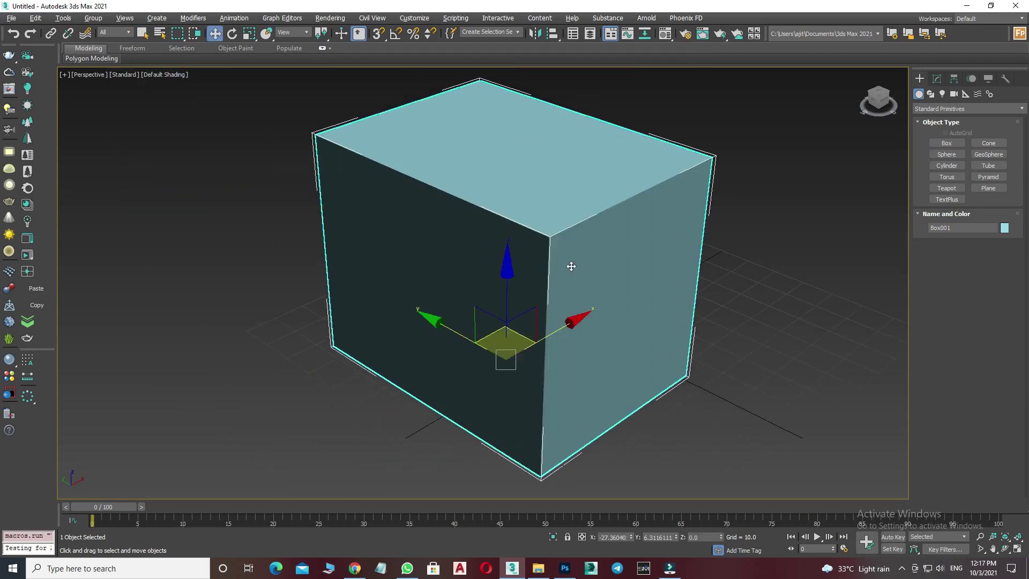
scroll(558, 278, "down", 1)
scroll(549, 295, "down", 2)
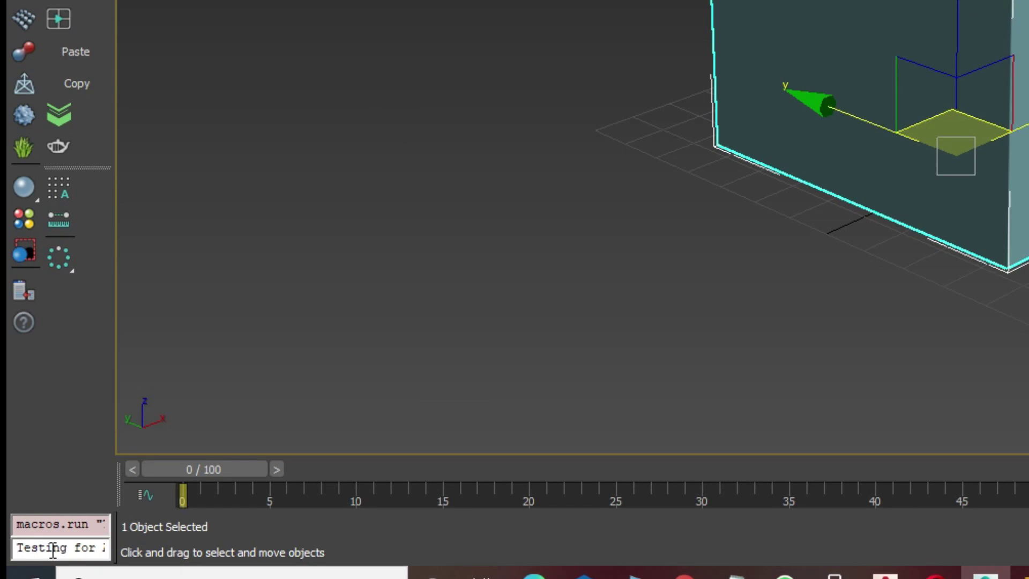
Open the full MAXScript Listener window and move it left, off the box.
right_click(53, 549)
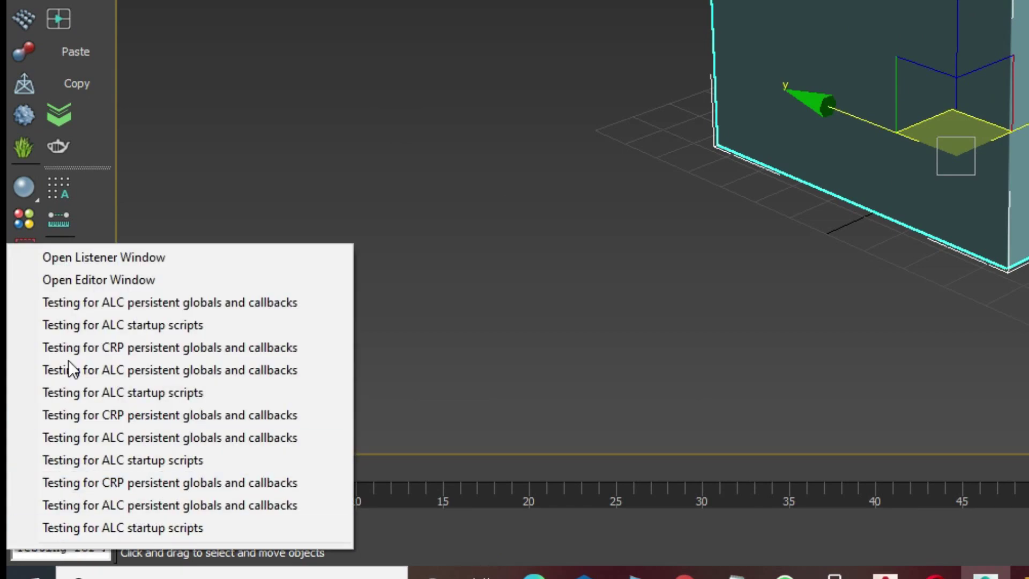
left_click(129, 257)
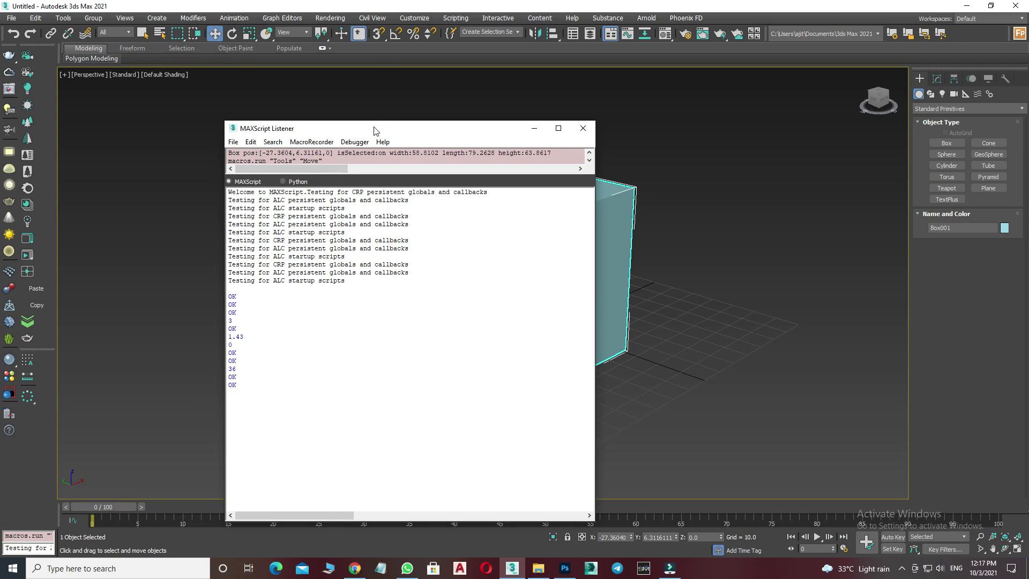
left_click_drag(374, 131, 404, 130)
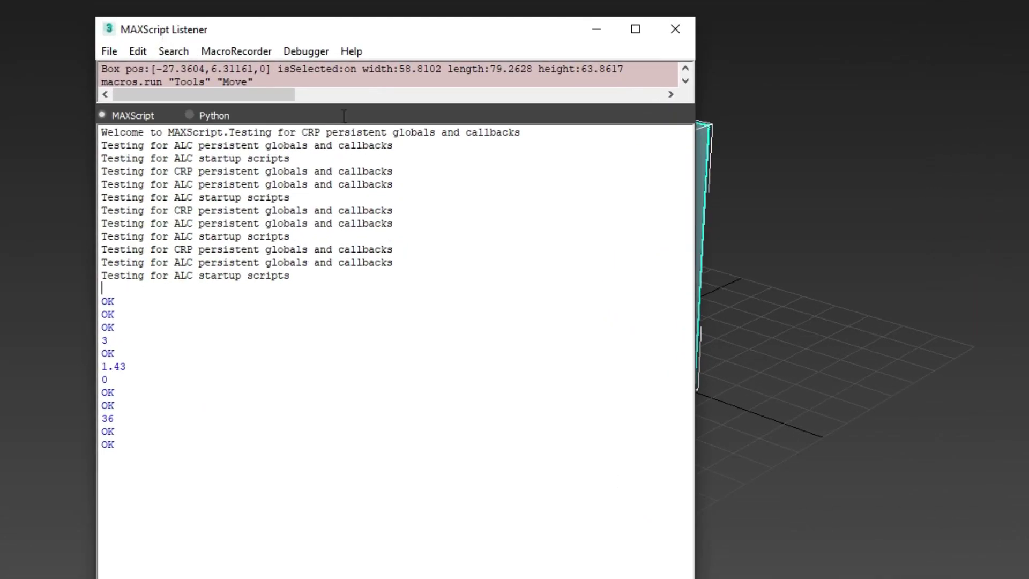
mouse_move(356, 25)
left_mouse_down()
mouse_move(231, 56)
mouse_move(204, 47)
left_mouse_up()
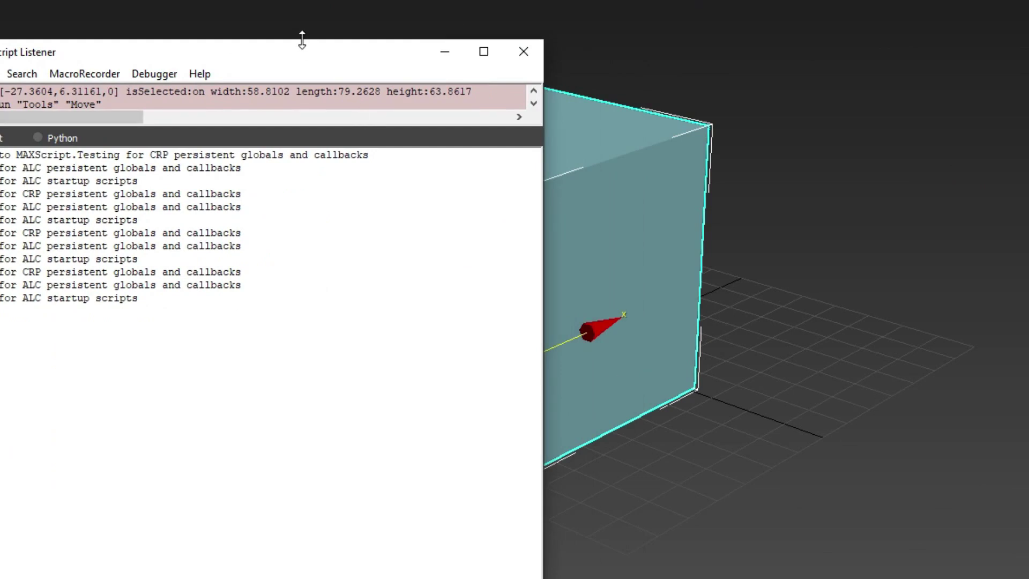
left_click_drag(302, 40, 169, 50)
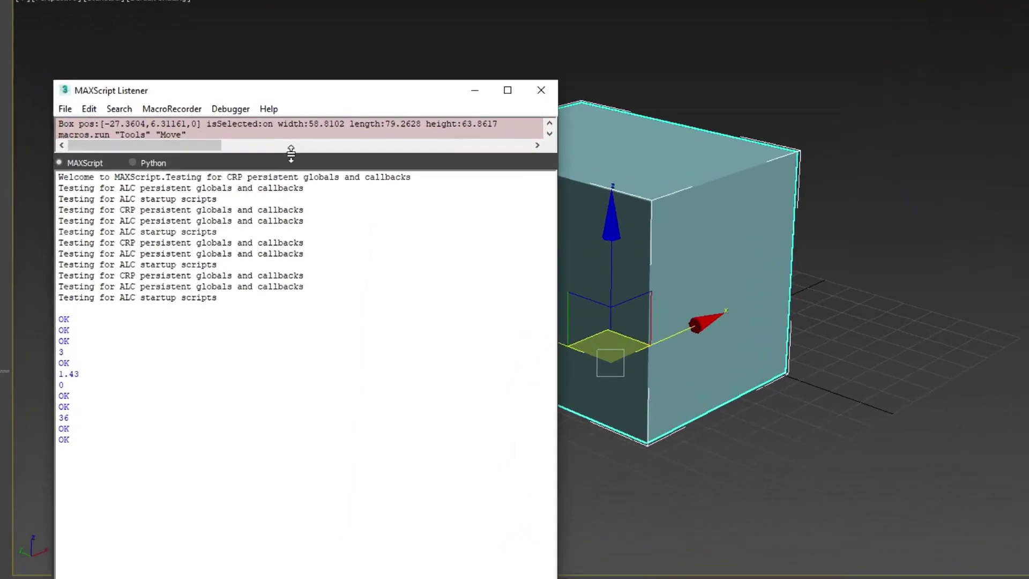
Enlarge the macro-recorder pane and delete its earlier recorded box-creation commands.
left_click_drag(291, 154, 297, 410)
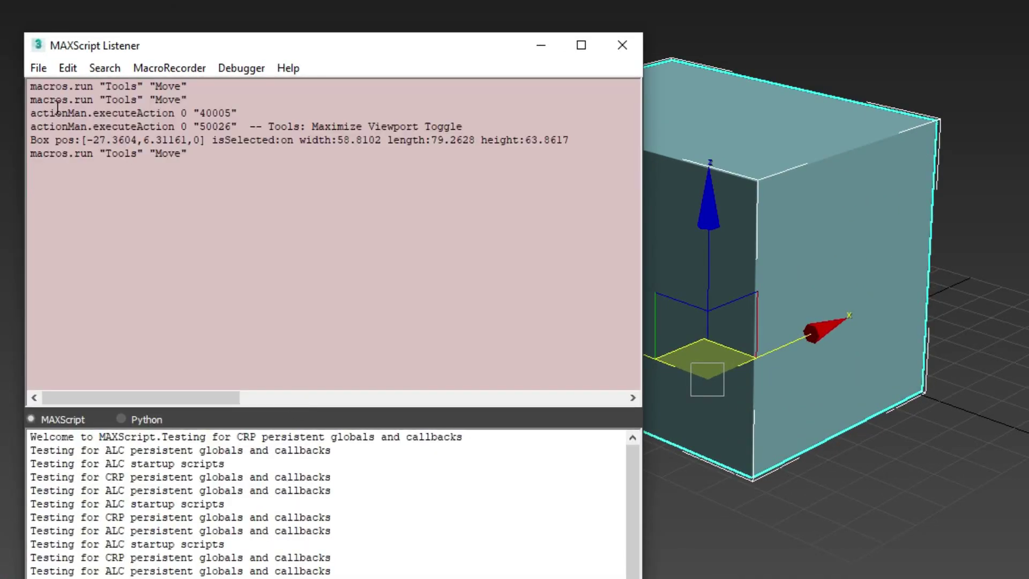
left_click_drag(280, 44, 334, 114)
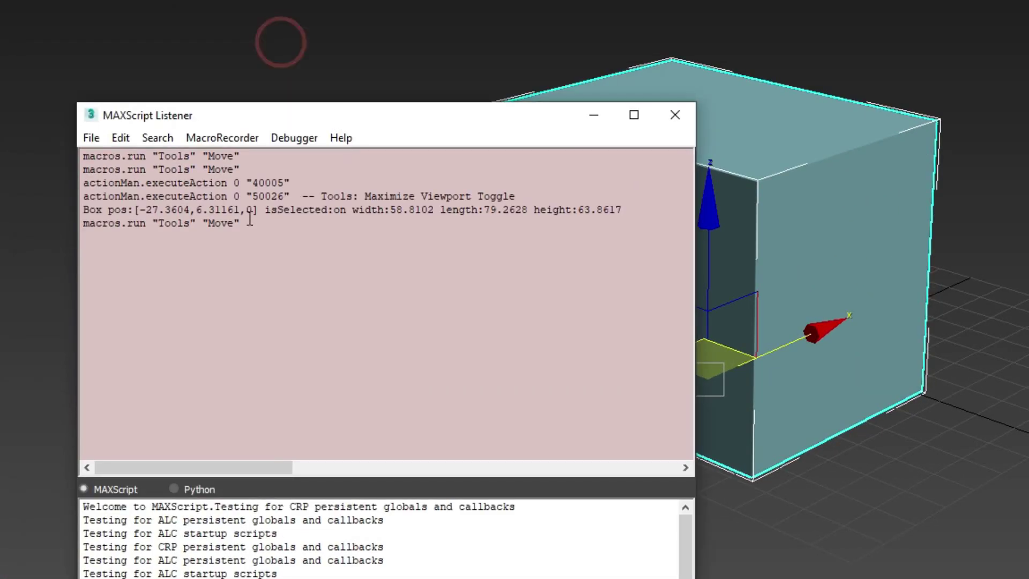
left_click_drag(256, 221, 54, 150)
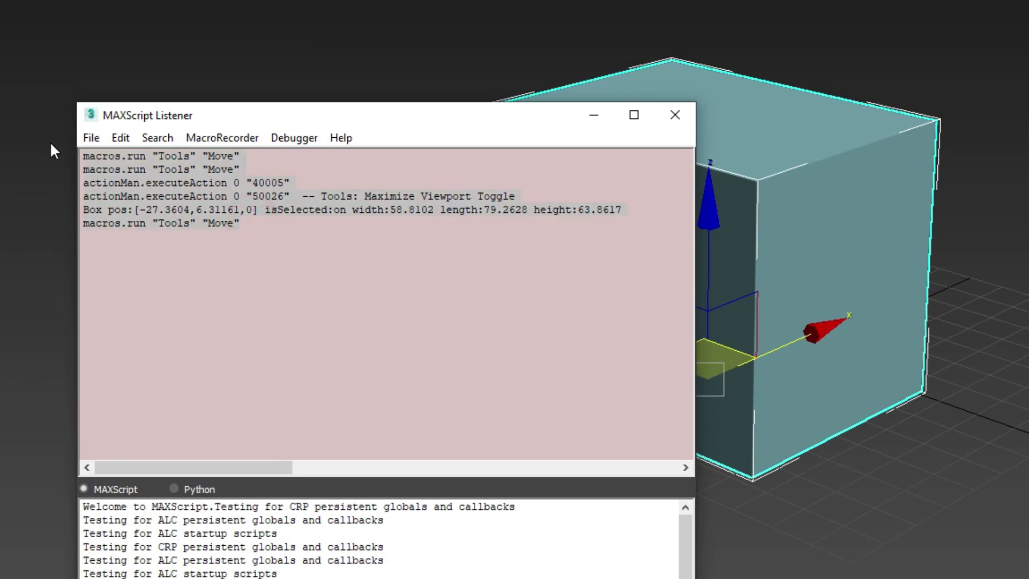
key("Delete")
left_click_drag(221, 126, 230, 147)
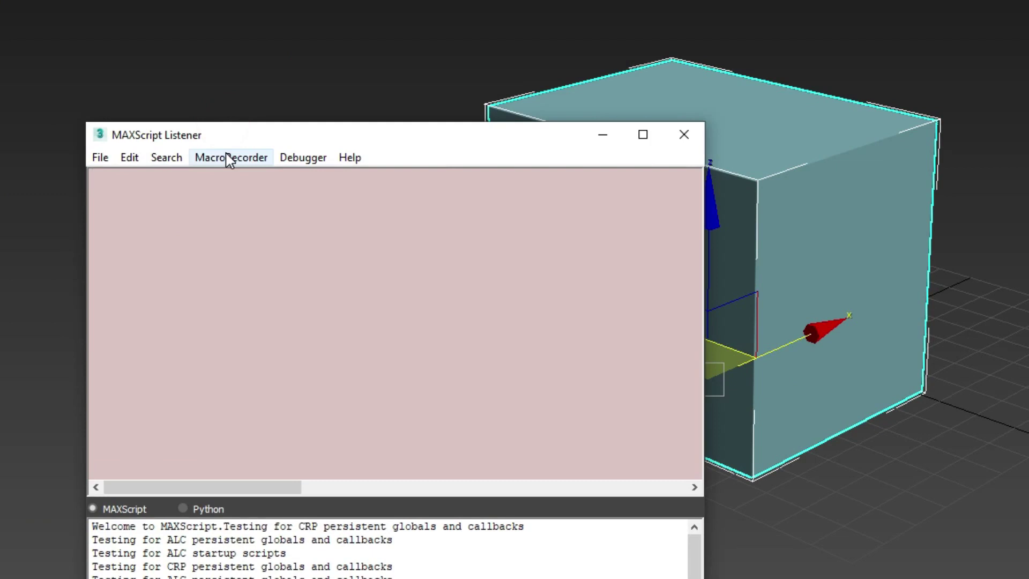
Toggle MacroRecorder Enable off and back on, with the Listener placed beside the box.
left_click(230, 158)
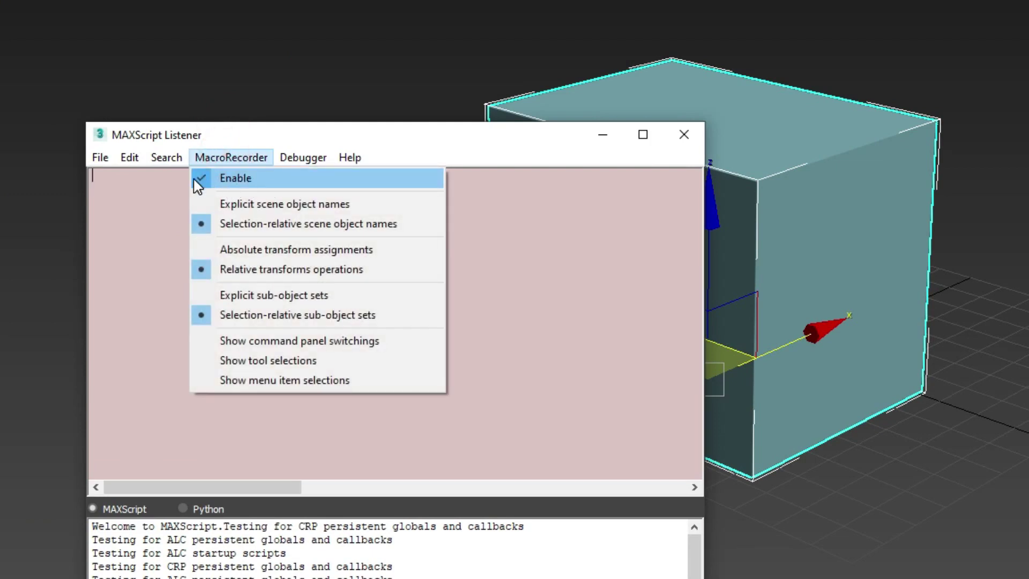
left_click(203, 182)
left_click(208, 157)
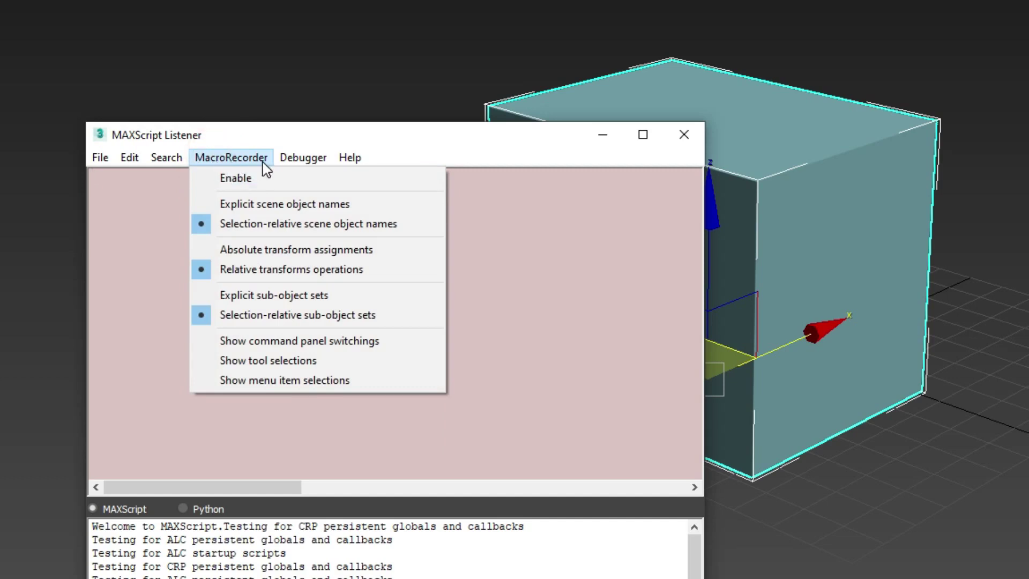
left_click(207, 186)
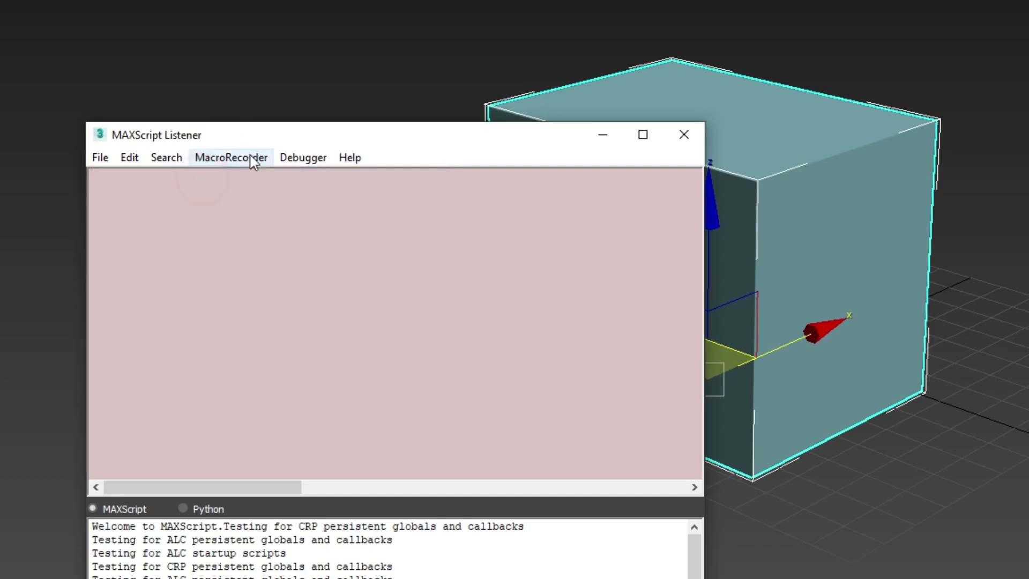
left_click(224, 156)
left_click(306, 132)
left_click_drag(329, 134, 236, 117)
middle_click_drag(751, 218, 871, 273)
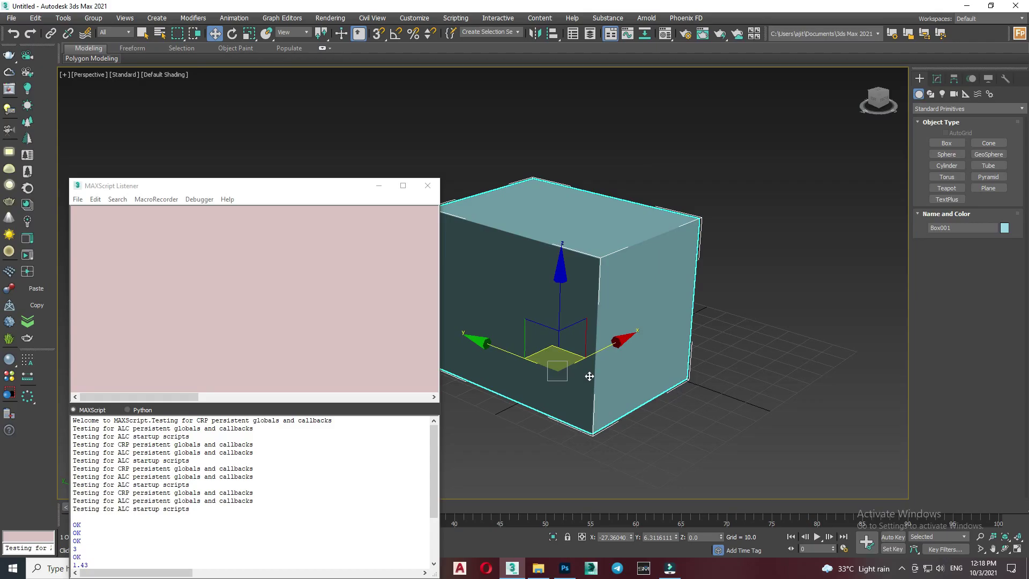
Add a Chamfer modifier to Box001 with Segments set to 3.
left_click(937, 78)
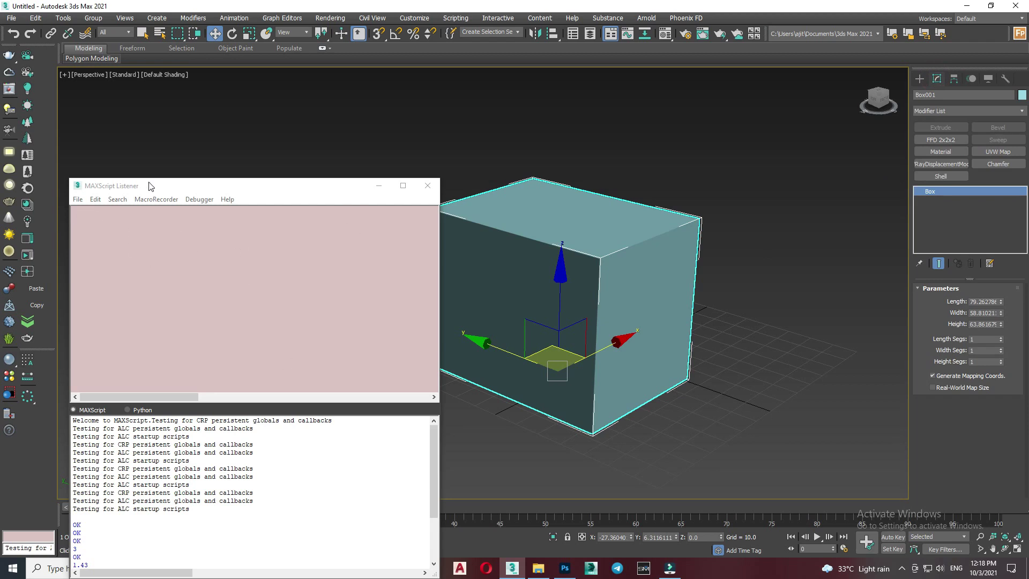
left_click_drag(272, 185, 287, 177)
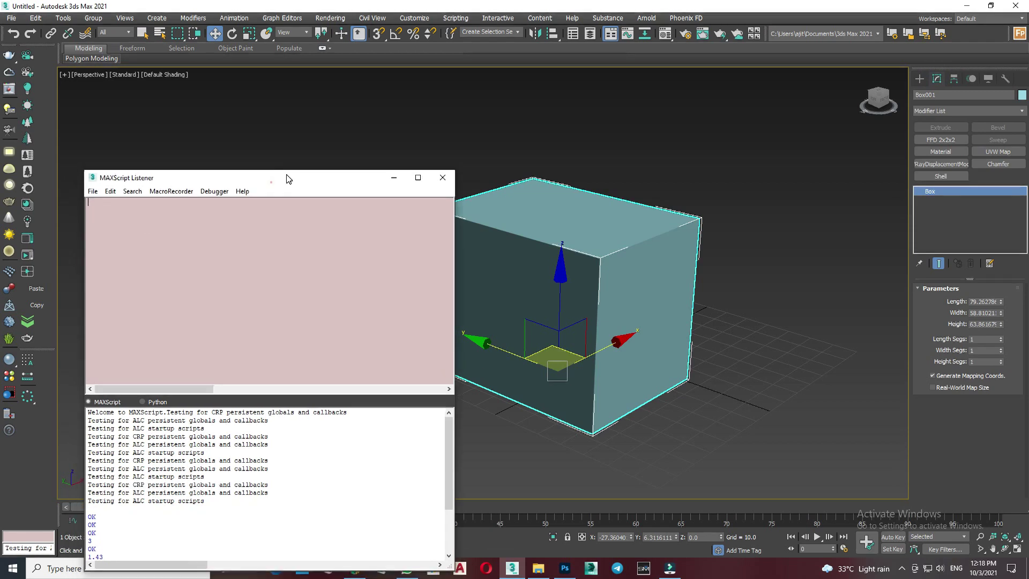
left_click(171, 191)
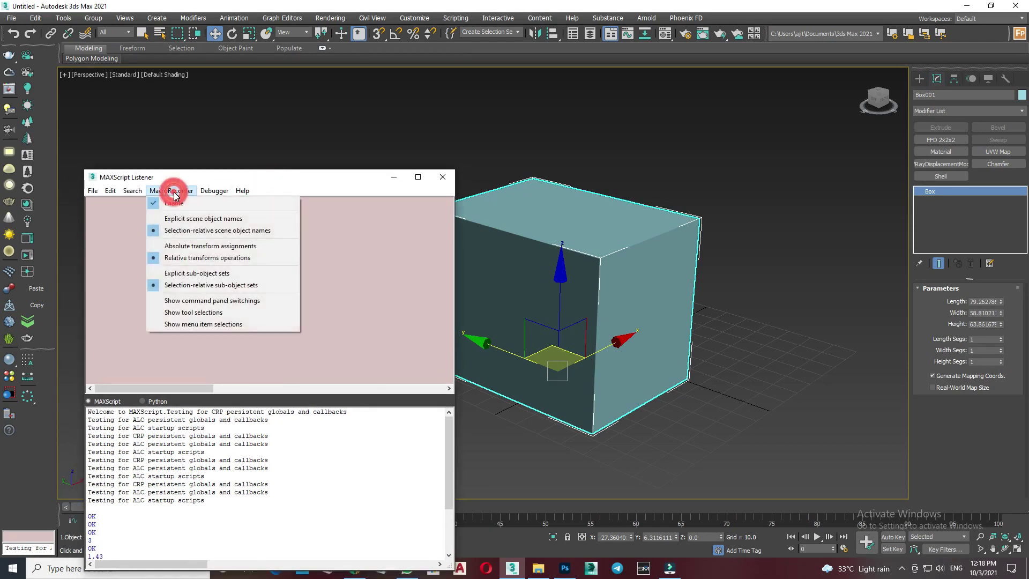
left_click(998, 164)
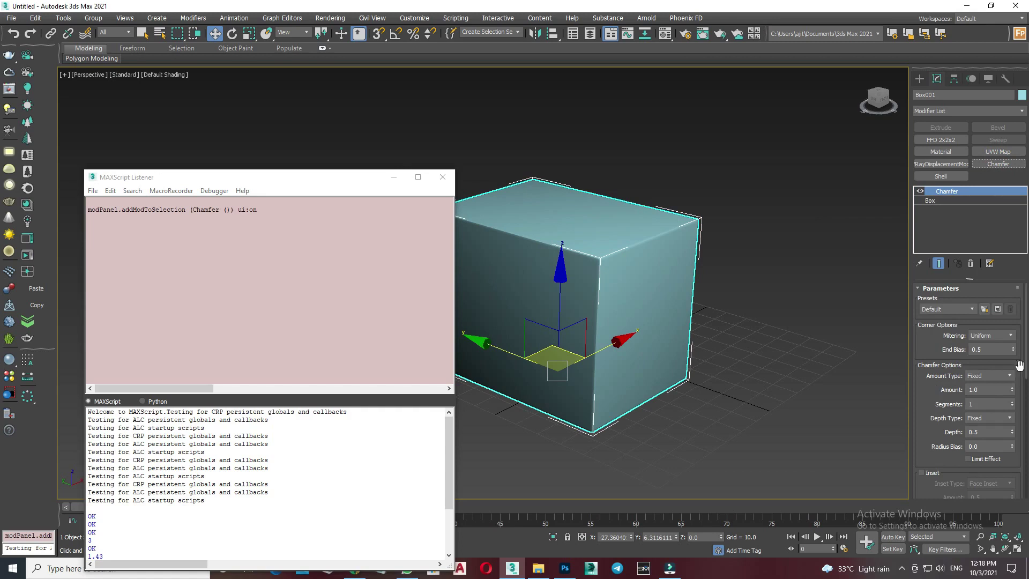
double_click(995, 408)
type("3")
key("Return")
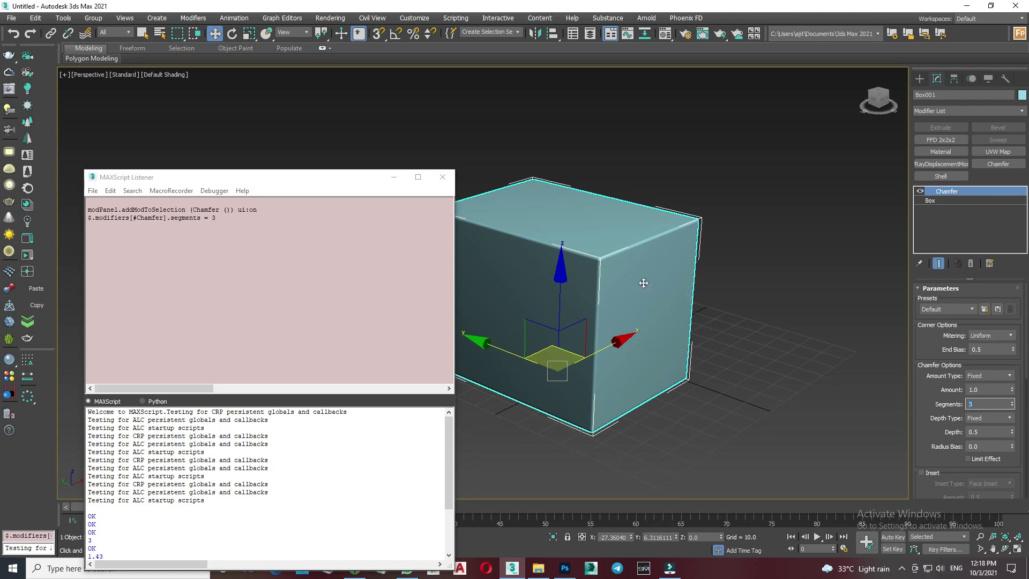
Add a Taper modifier to Box001 with amount 0.66.
left_click(949, 111)
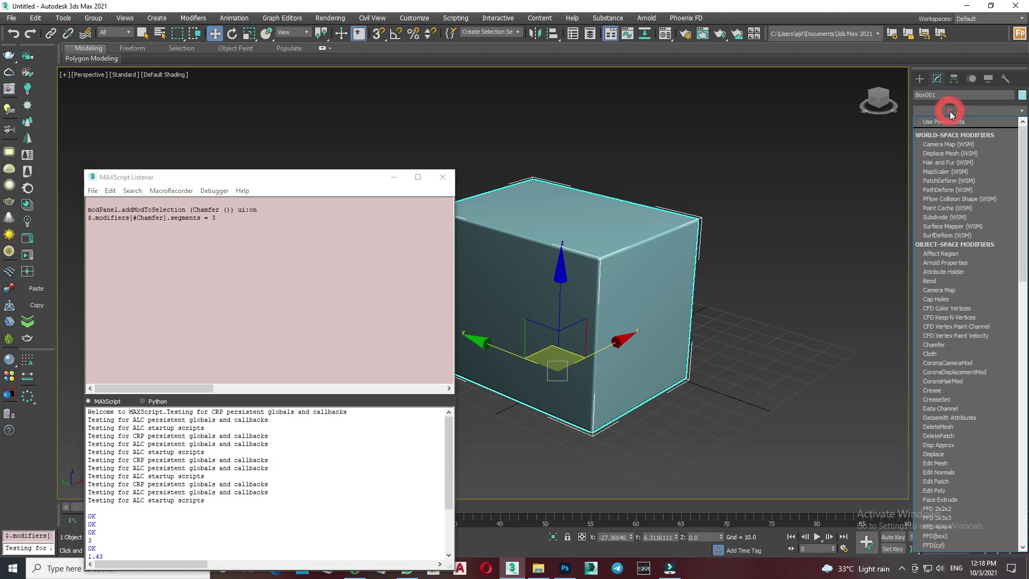
key("t")
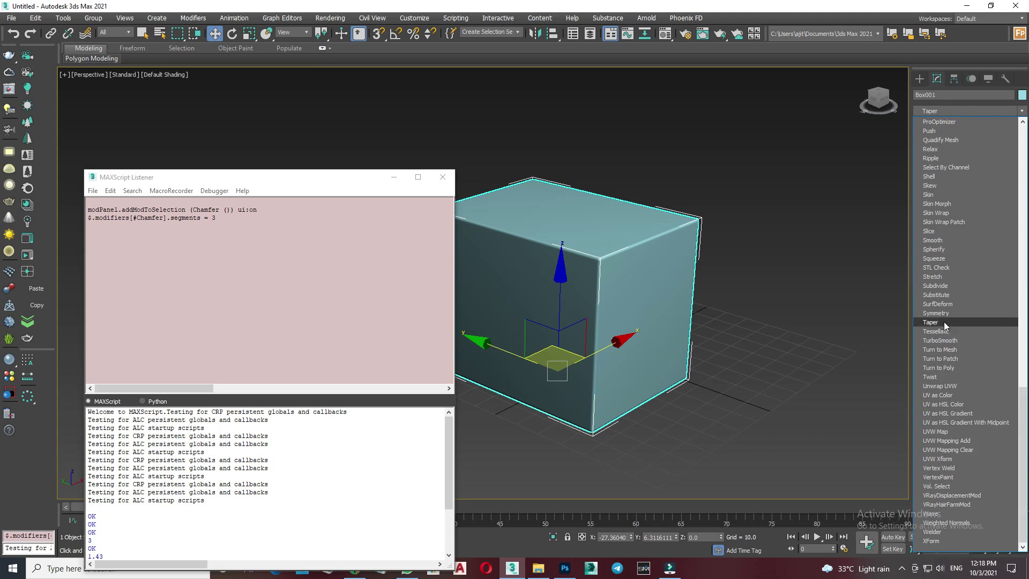
left_click(933, 323)
mouse_move(993, 309)
left_mouse_down()
mouse_move(993, 284)
mouse_move(994, 307)
left_mouse_up()
mouse_move(640, 337)
middle_mouse_down("alt")
mouse_move(758, 387)
mouse_move(730, 349)
middle_mouse_up("alt")
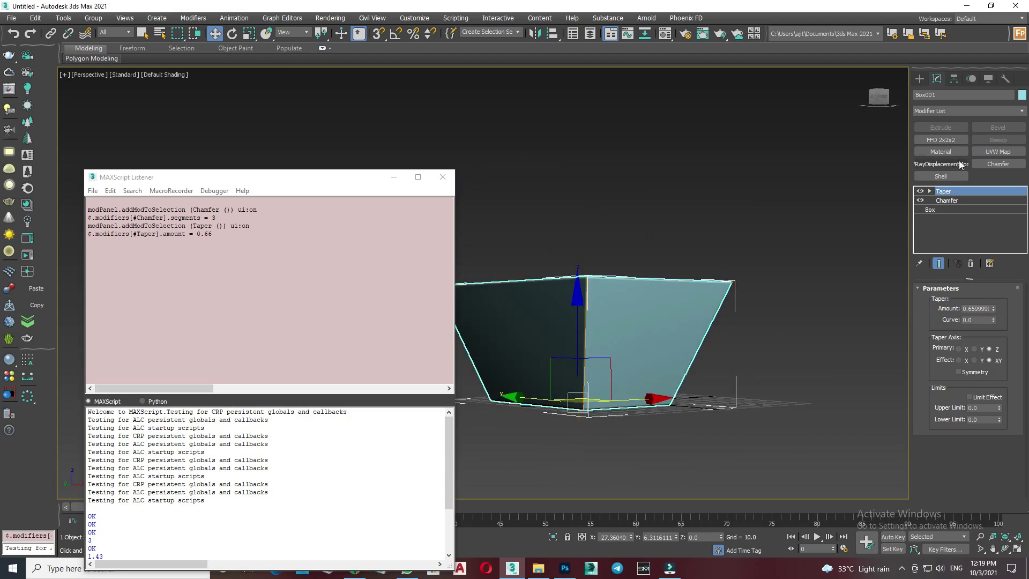
Add a Twist modifier with angle 43, then deselect and reselect Box001.
left_click(962, 109)
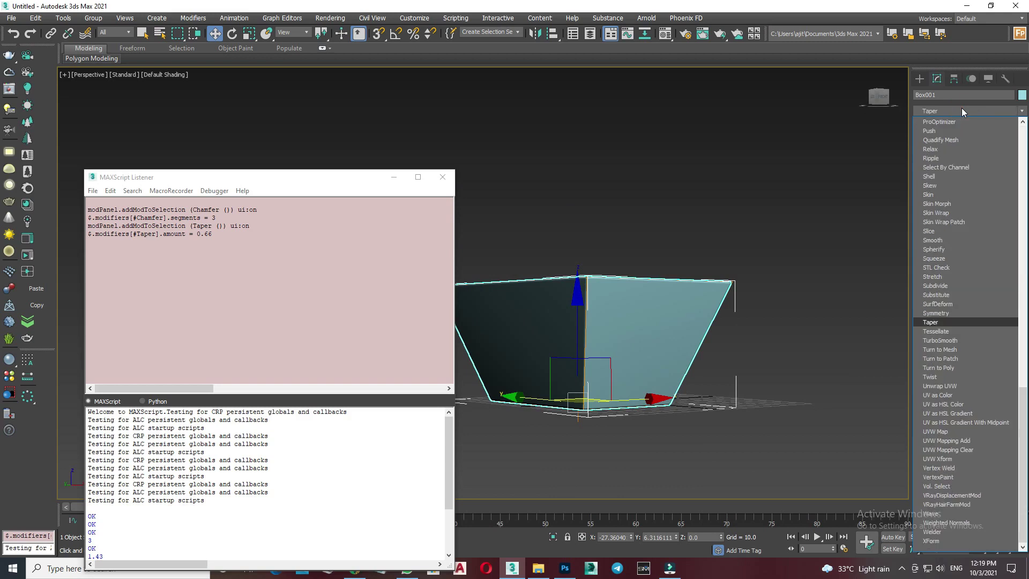
key("w")
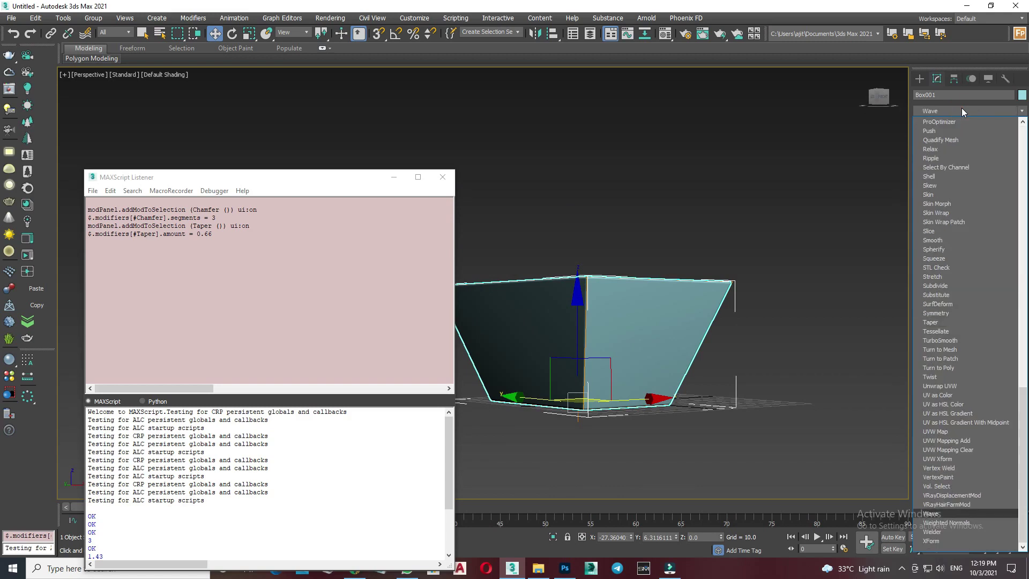
key("t")
key("w")
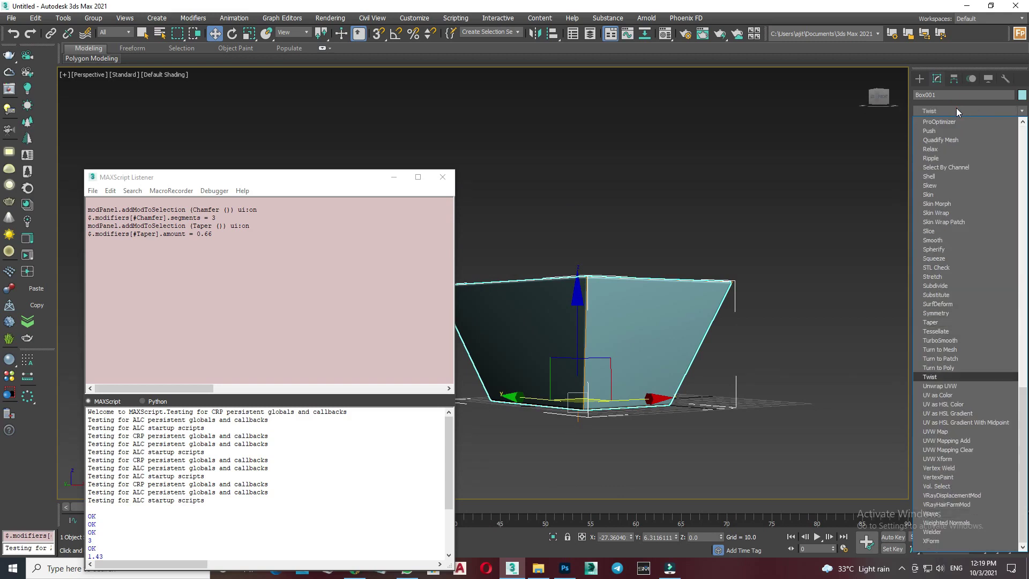
left_click(932, 377)
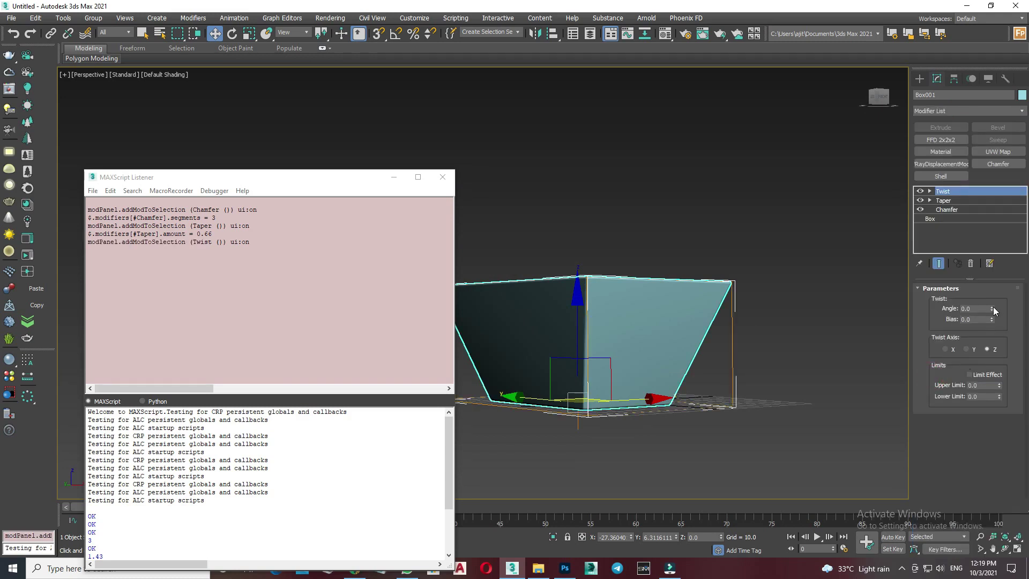
left_click_drag(992, 308, 656, 343)
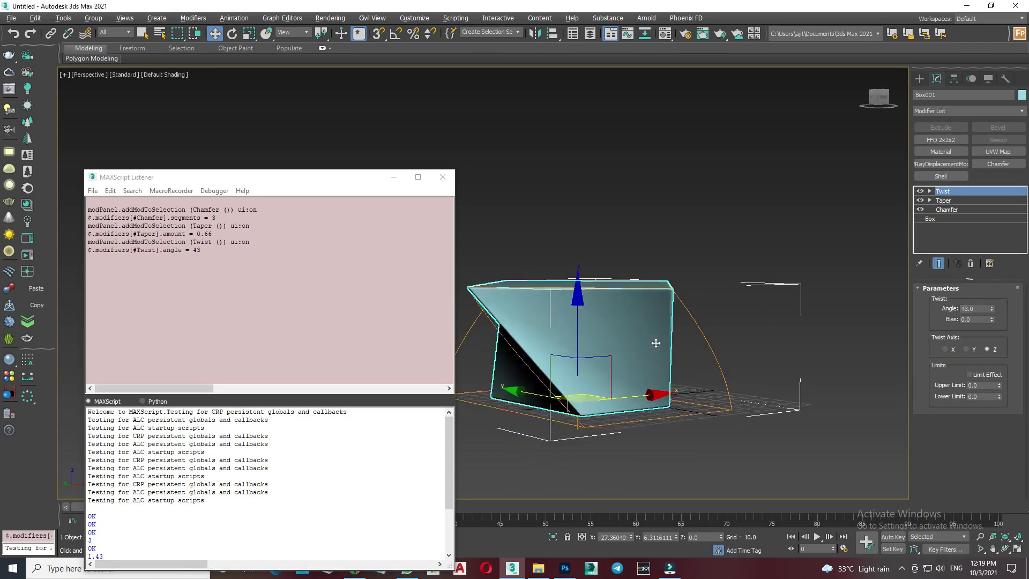
mouse_move(656, 343)
middle_mouse_down("alt")
mouse_move(819, 261)
mouse_move(761, 394)
mouse_move(707, 419)
mouse_move(677, 452)
mouse_move(717, 448)
mouse_move(651, 269)
middle_mouse_up("alt")
left_click(819, 260)
left_click(651, 269)
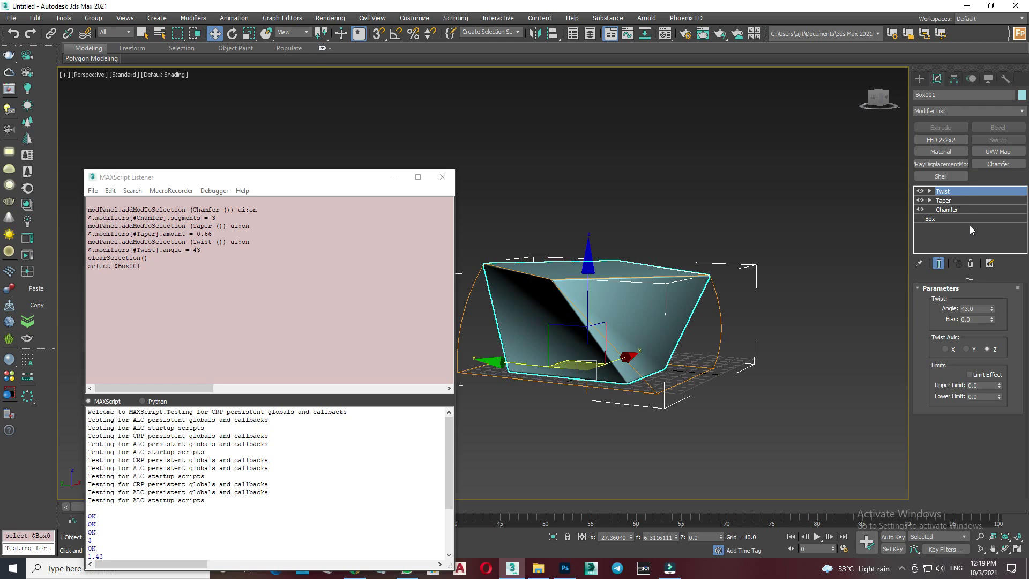
Copy the recorded Chamfer, Taper and Twist commands and minimize the Listener.
middle_click_drag(710, 360, 755, 378)
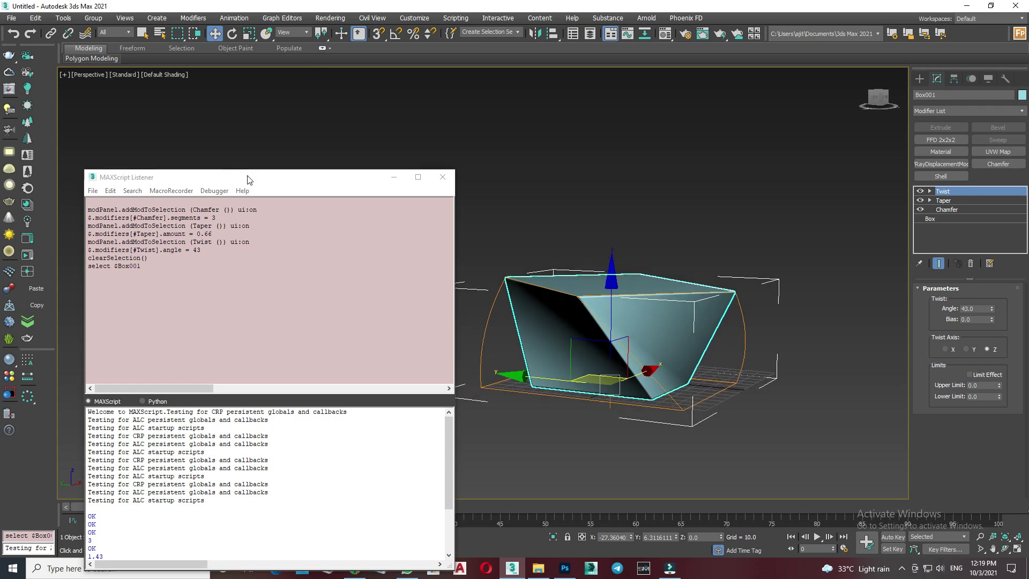
left_click_drag(246, 176, 269, 181)
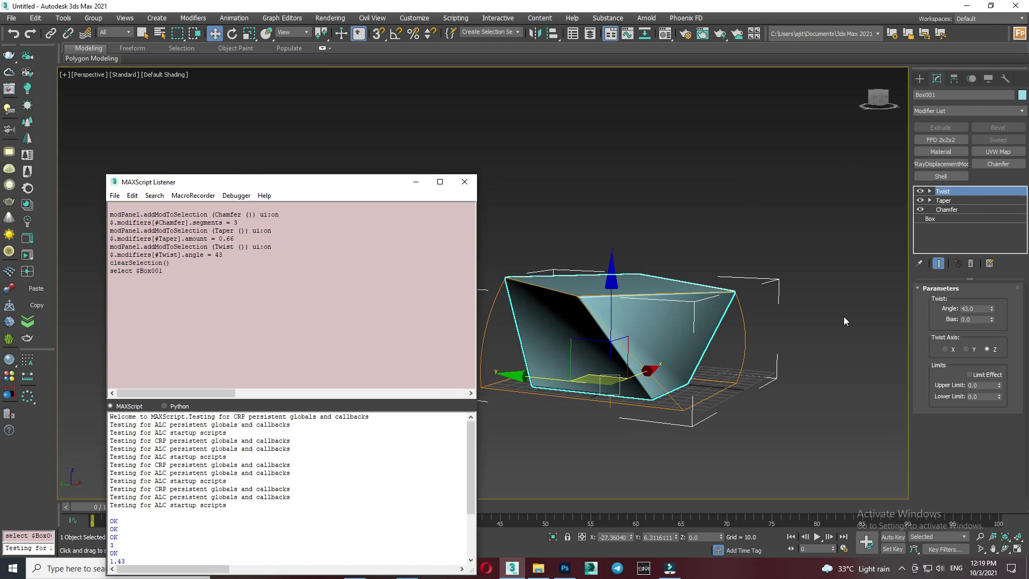
middle_click_drag(843, 320, 731, 249, "alt")
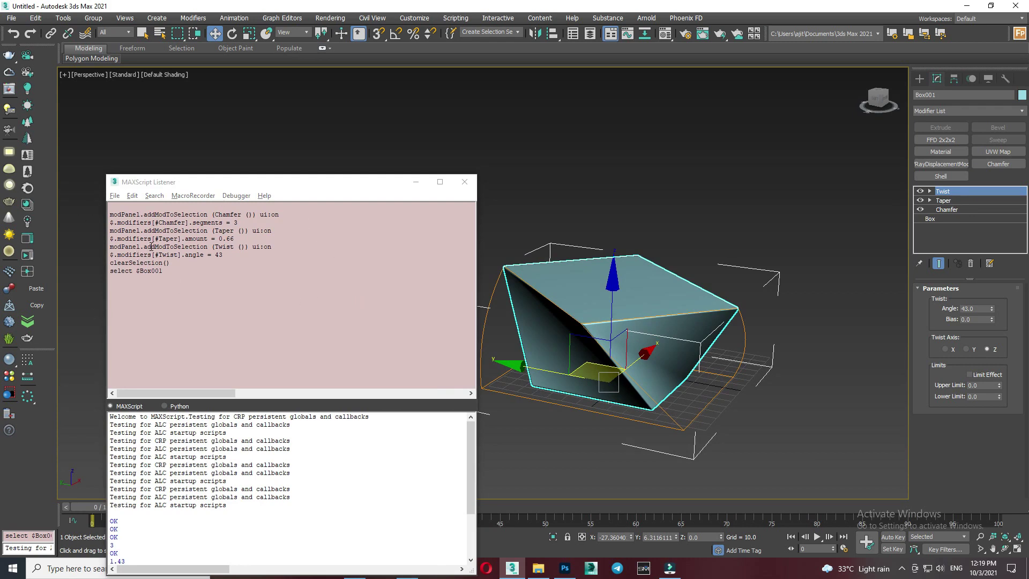
left_click_drag(158, 174, 158, 186)
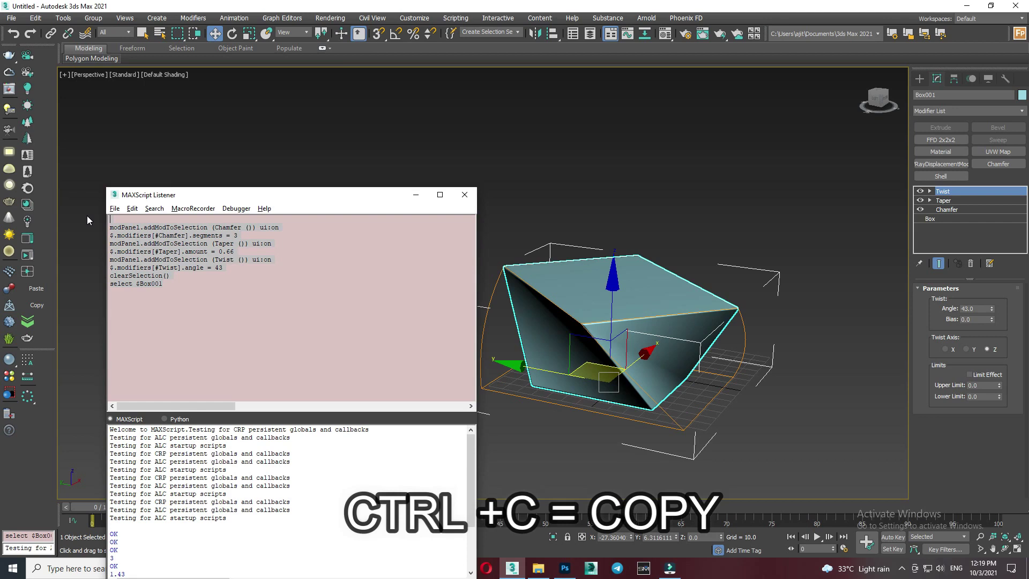
left_click(409, 199)
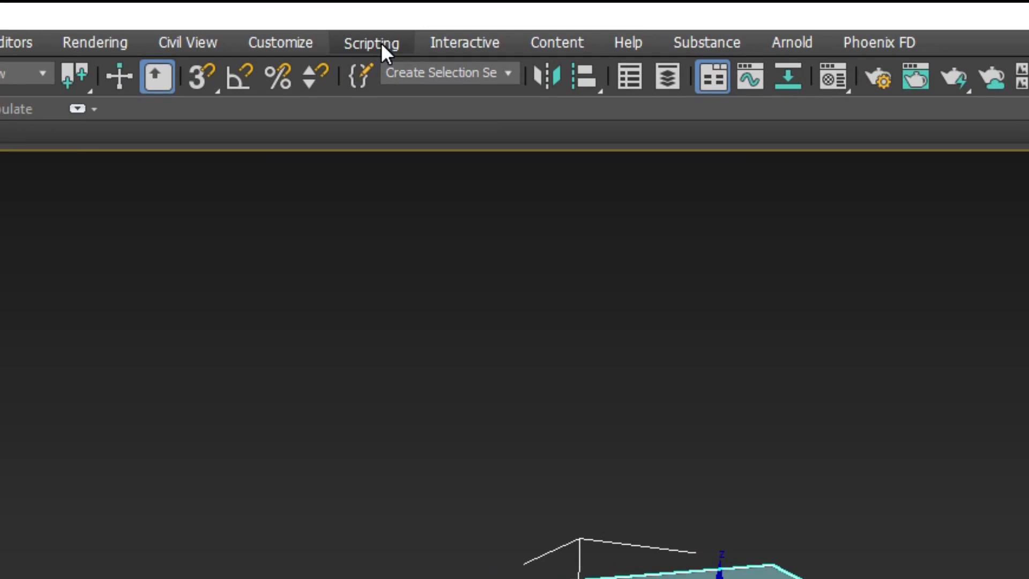
Create a new empty MAXScript document via Scripting > New Script, placed beside the box.
left_click(382, 48)
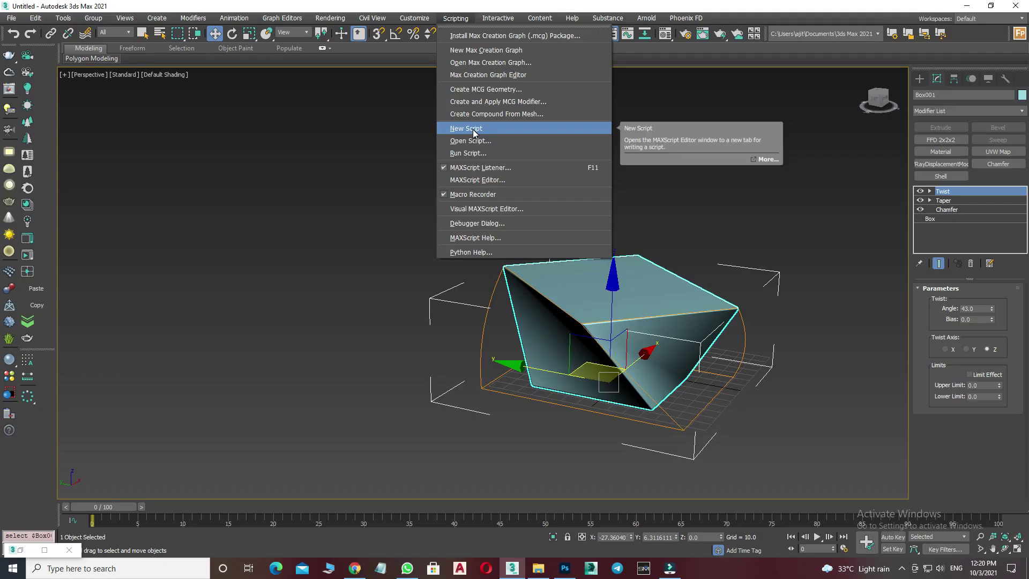
left_click(474, 129)
left_click_drag(229, 95, 330, 100)
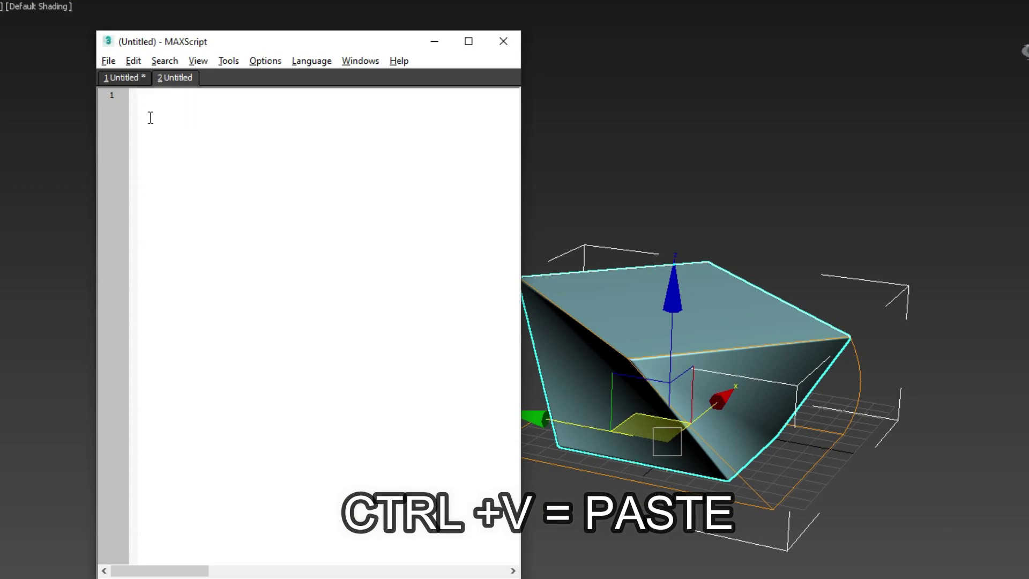
Paste the nine lines of modifier code into the MAXScript editor.
type("modPanel.addModToSelection (Chamfer ()) ui:on $.modifiers[#Chamfer].segments = 3 modPanel.addModToSelection (Taper ()) ui:on $.modifiers[#Taper].amount = 0.66 modPanel.addModToSelection (Twist ()) ui:on $.modifiers[#Twist].angle = 43 clearSelection() select $Box001")
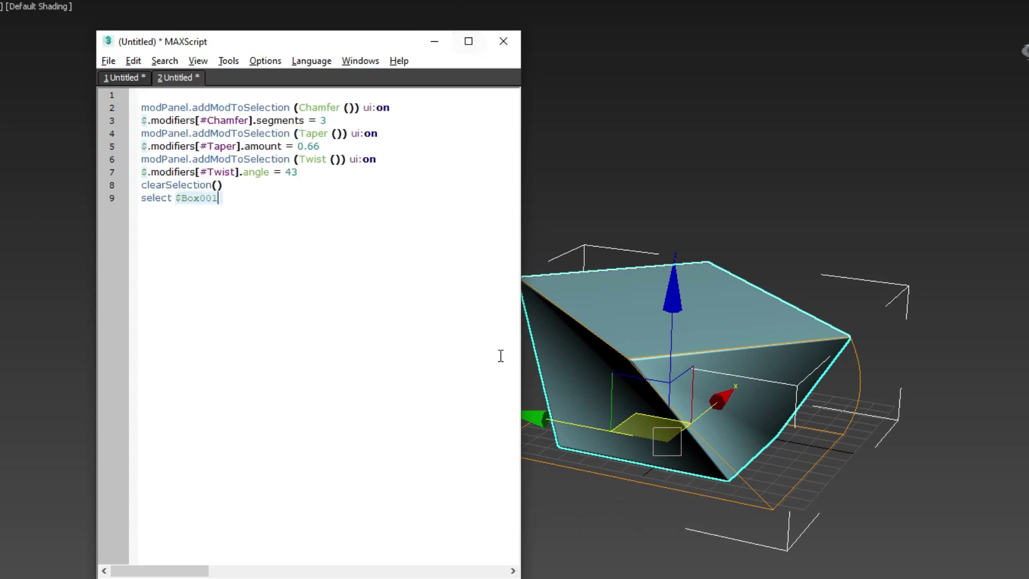
left_click_drag(317, 41, 261, 52)
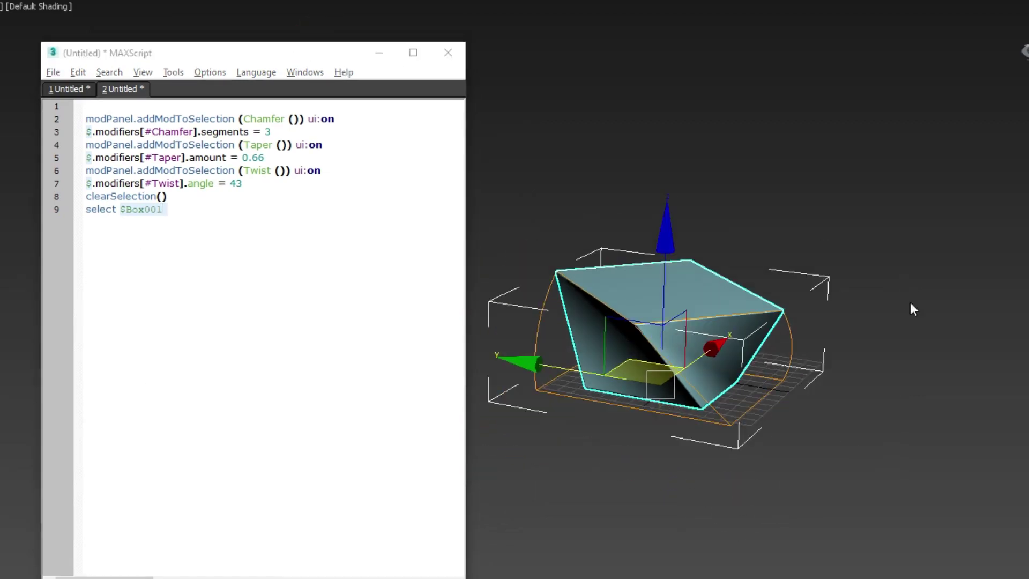
left_click(814, 261)
Create a new plain box, Box002, beside the twisted Box001.
left_click(920, 79)
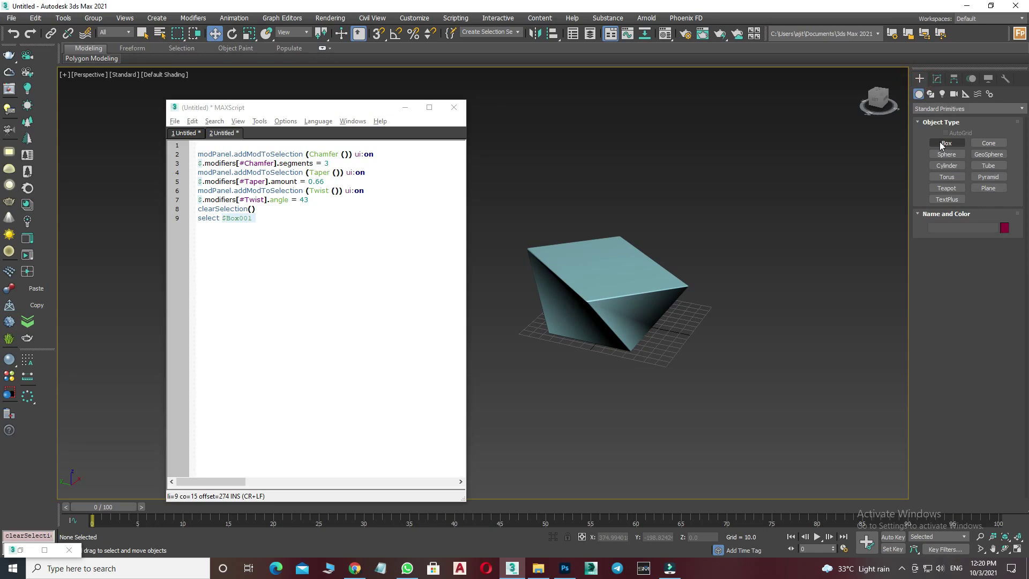
left_click(944, 143)
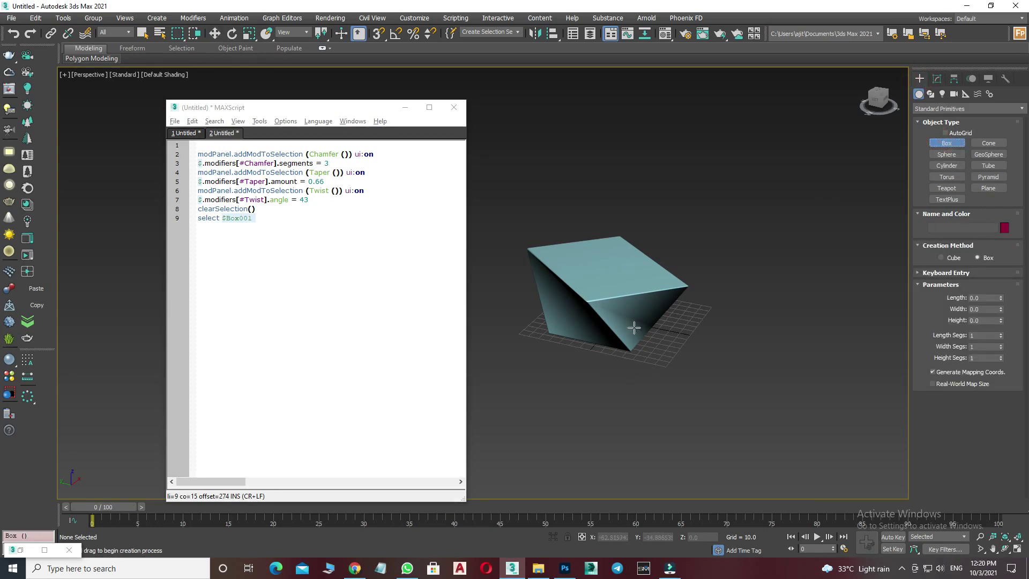
middle_click_drag(634, 328, 632, 311, "alt")
left_click_drag(586, 291, 629, 383)
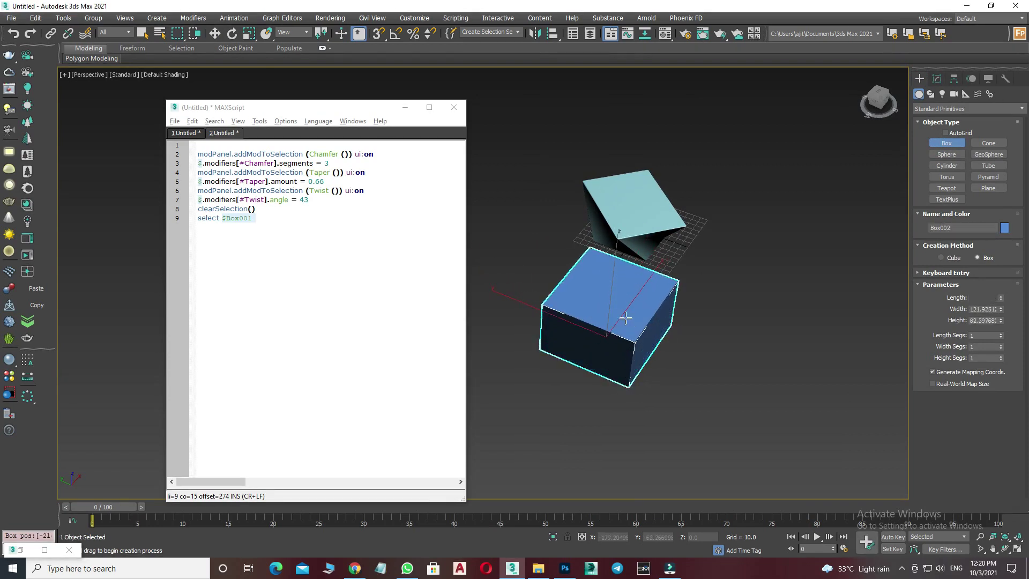
left_click(624, 298)
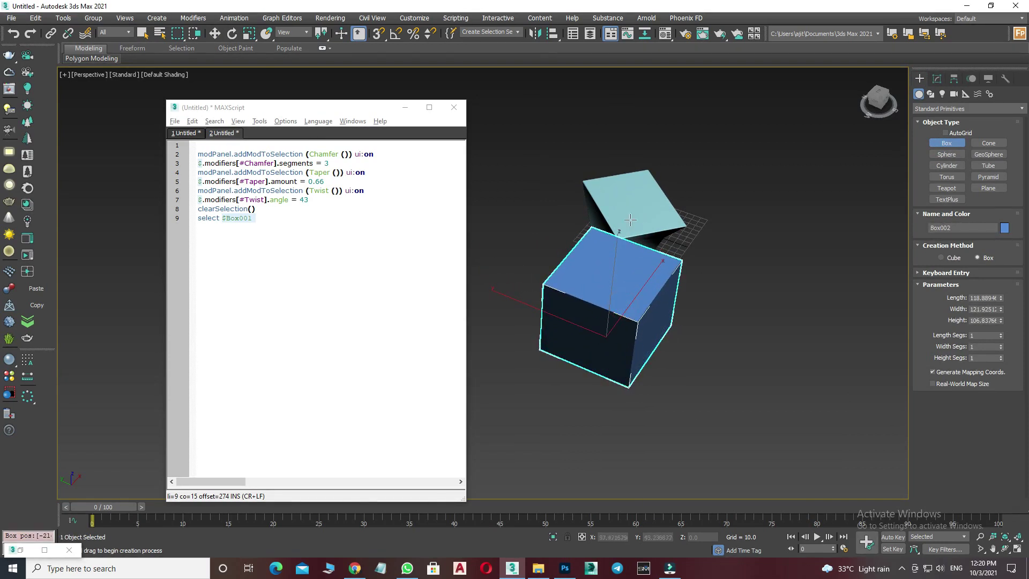
key("w")
middle_click_drag(676, 391, 669, 380, "alt")
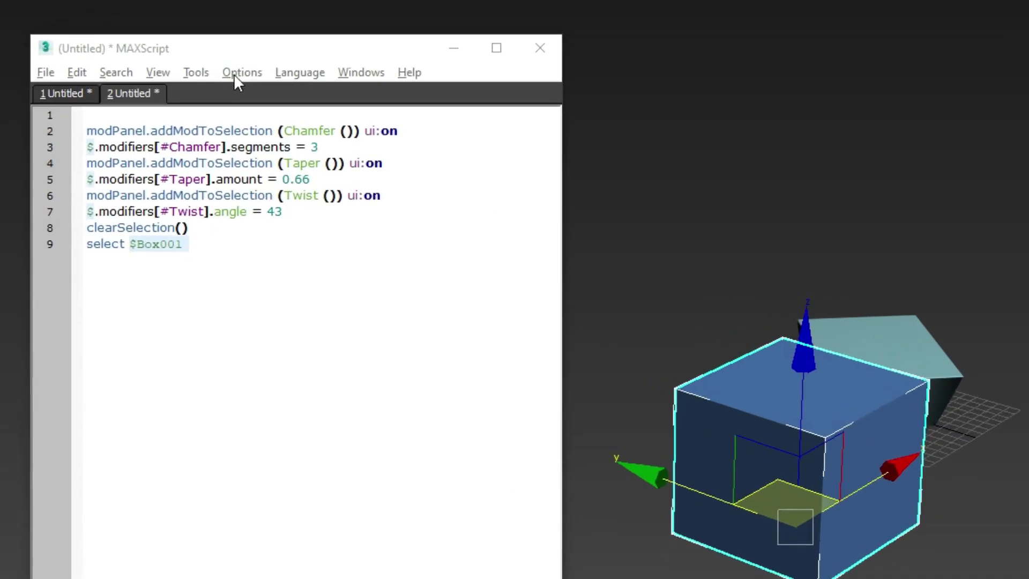
Evaluate the script on Box002 and confirm its Chamfer, Taper 0.66 and Twist 43 stack.
left_click(199, 73)
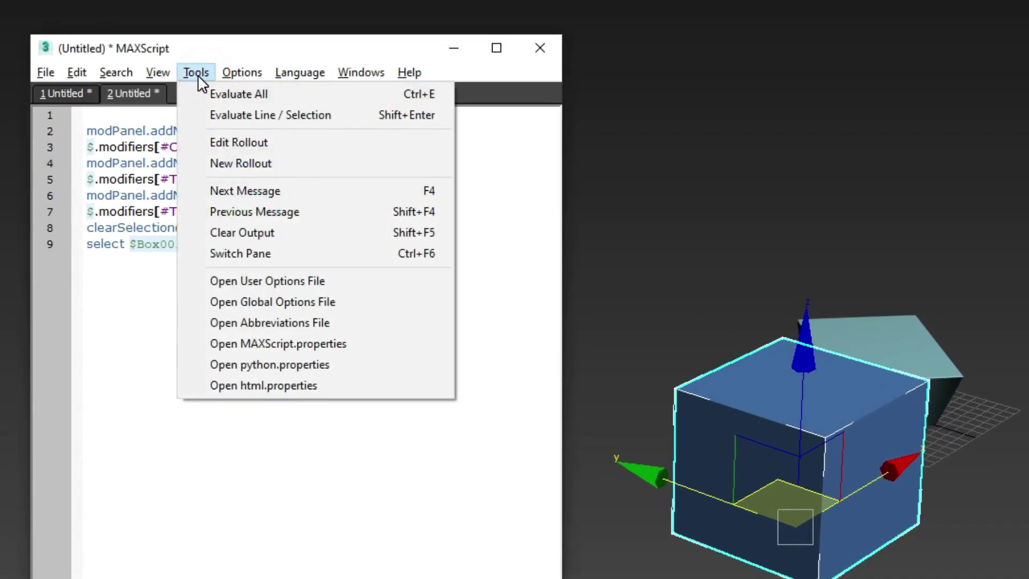
left_click(250, 94)
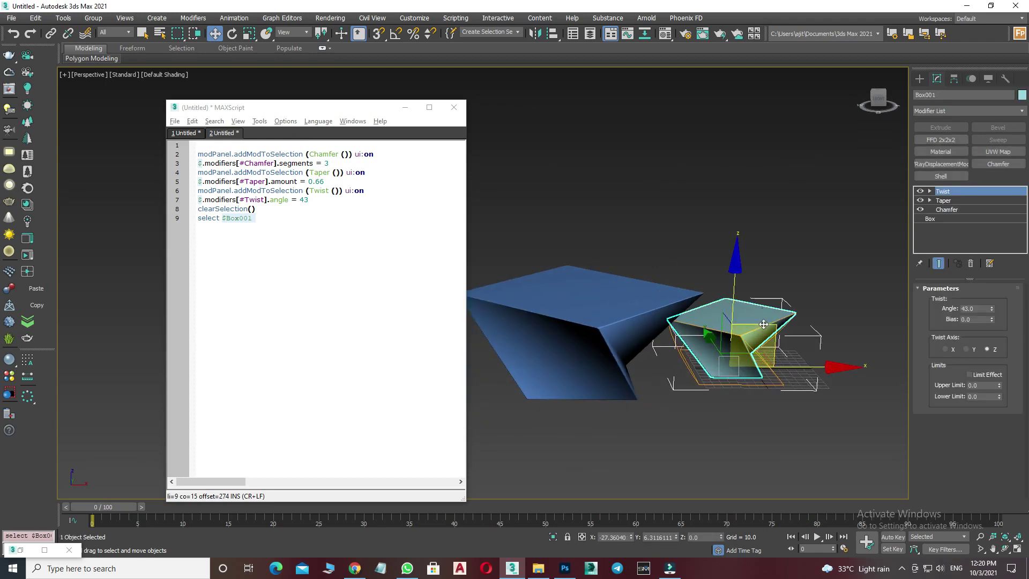
left_click(593, 292)
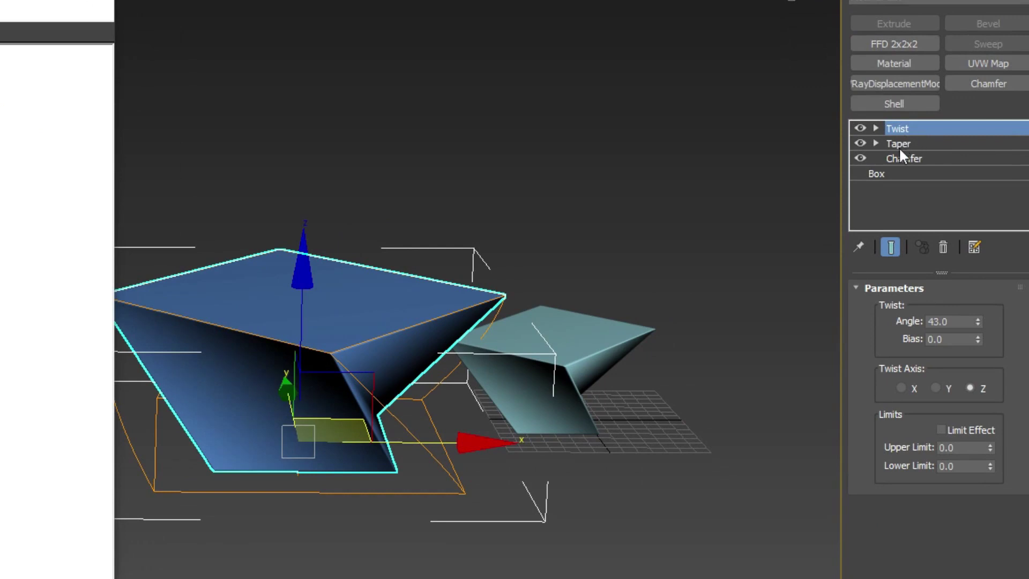
left_click(935, 153)
left_click(931, 144)
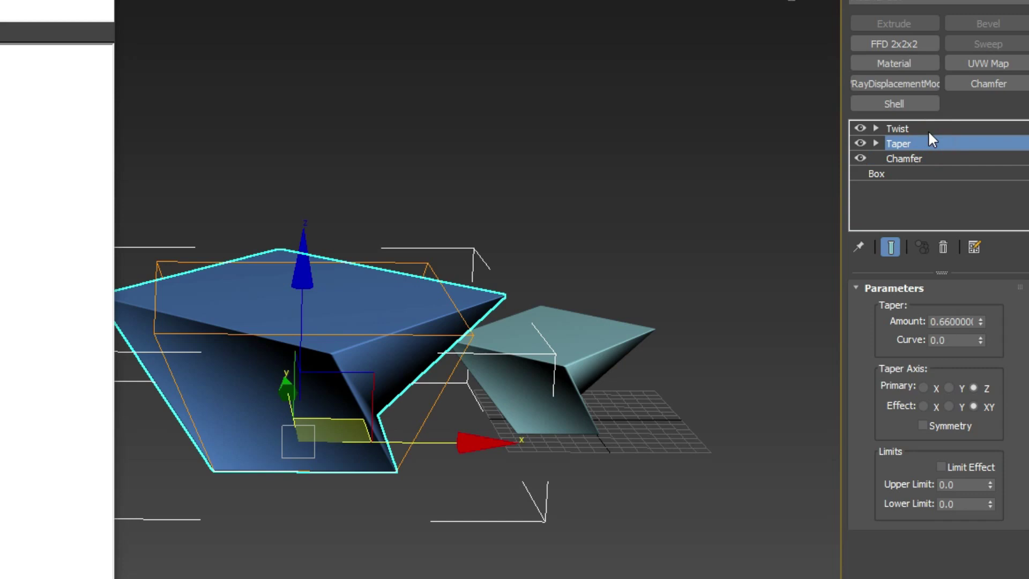
left_click(928, 130)
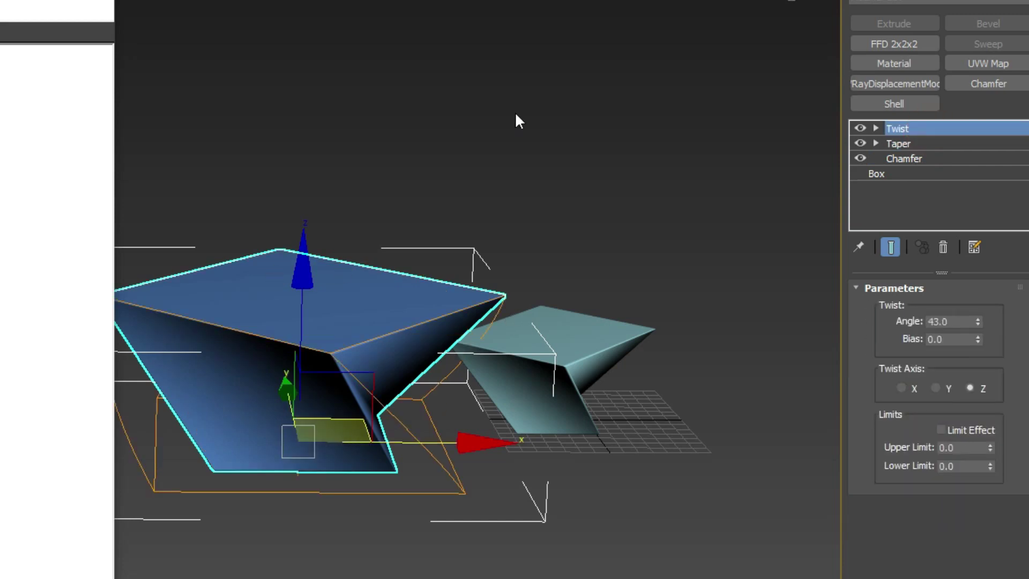
left_click(516, 113)
mouse_move(514, 110)
middle_mouse_down("alt")
mouse_move(437, 456)
mouse_move(645, 407)
mouse_move(620, 379)
mouse_move(699, 349)
middle_mouse_up("alt")
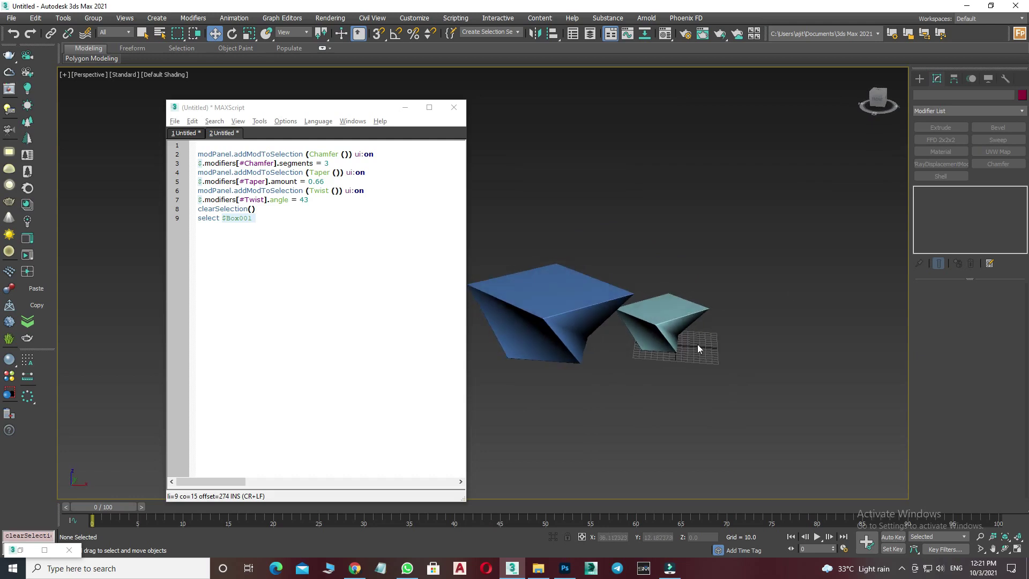
Create a new pointed cone, Cone001, in the viewport.
left_click(920, 79)
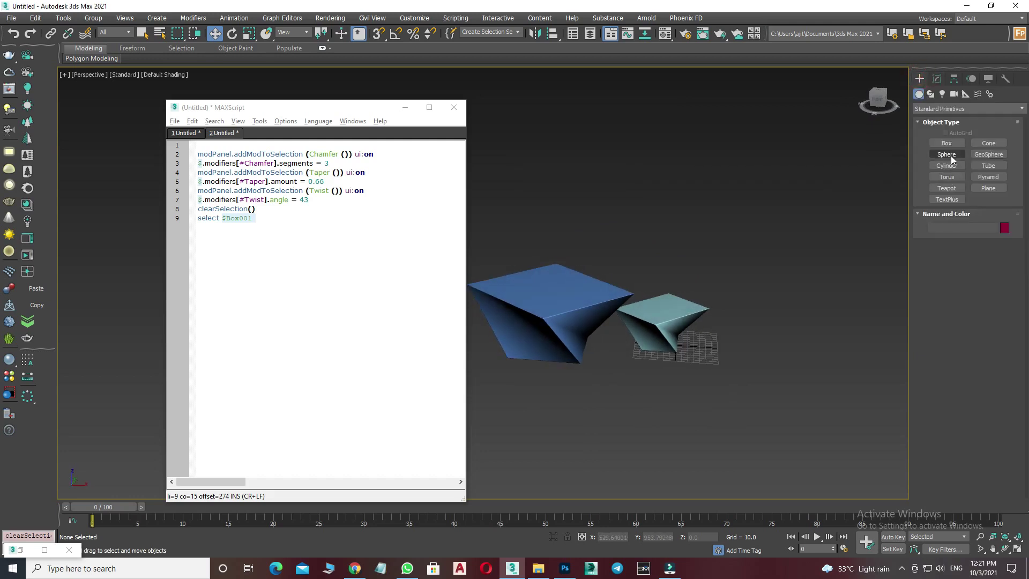
left_click(996, 143)
middle_click_drag(642, 349, 629, 317, "alt")
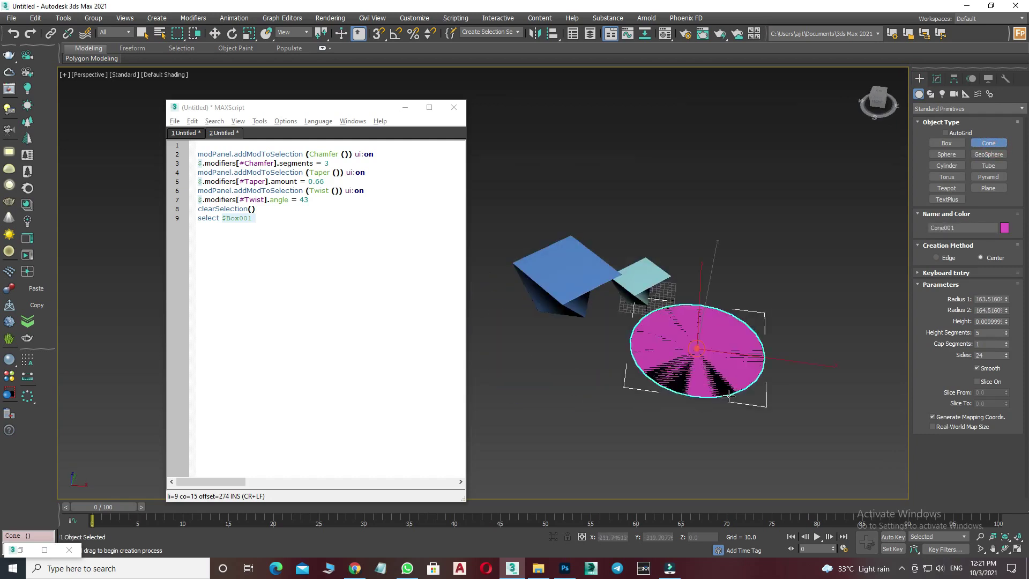
left_click_drag(697, 348, 748, 370)
left_click(724, 315)
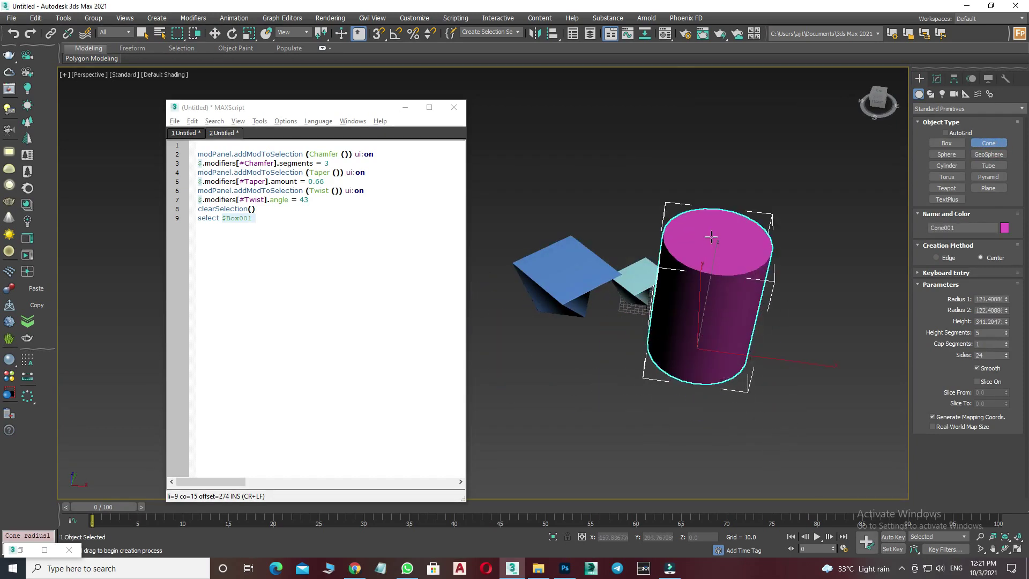
left_click(726, 304)
right_click(727, 303)
middle_click_drag(726, 304, 642, 337, "alt")
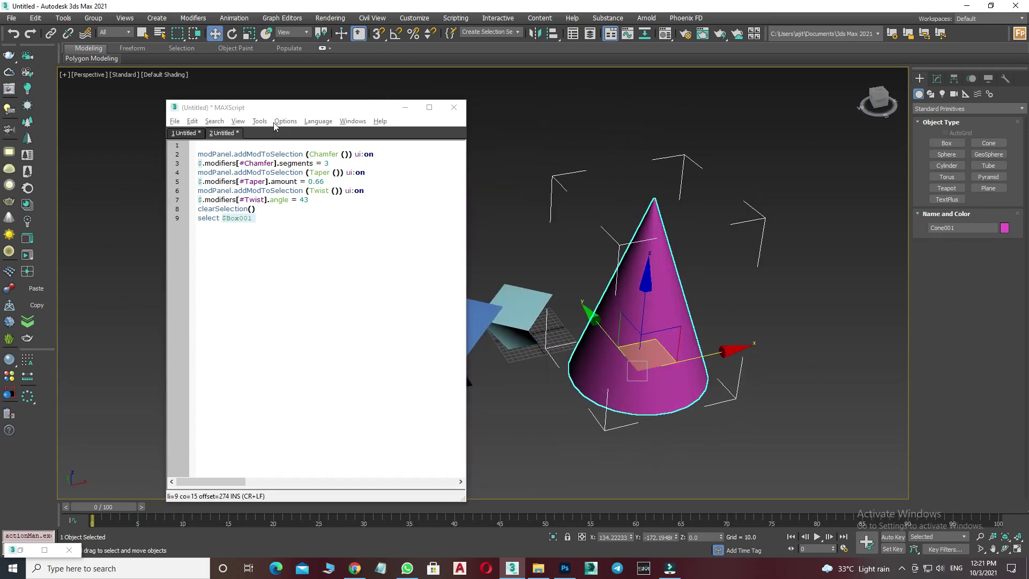
Run the whole script on Cone001 and inspect its twisted shape.
left_click_drag(285, 108, 283, 122)
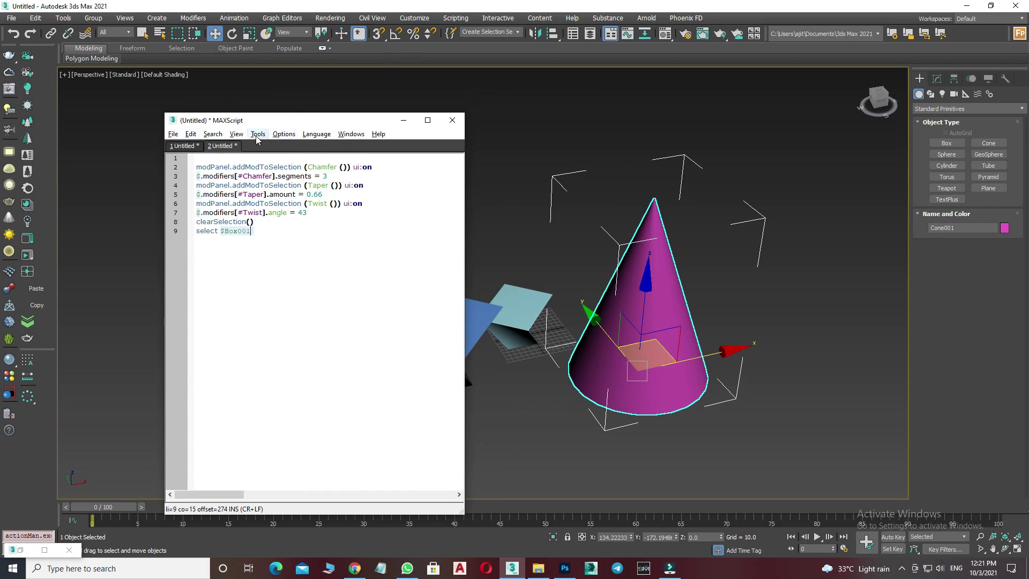
left_click(258, 135)
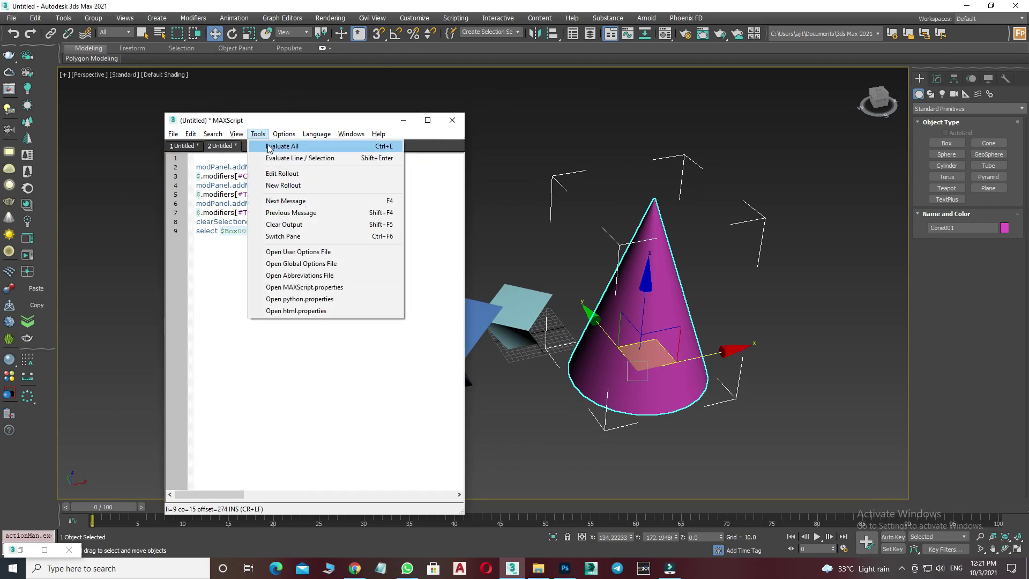
left_click(271, 153)
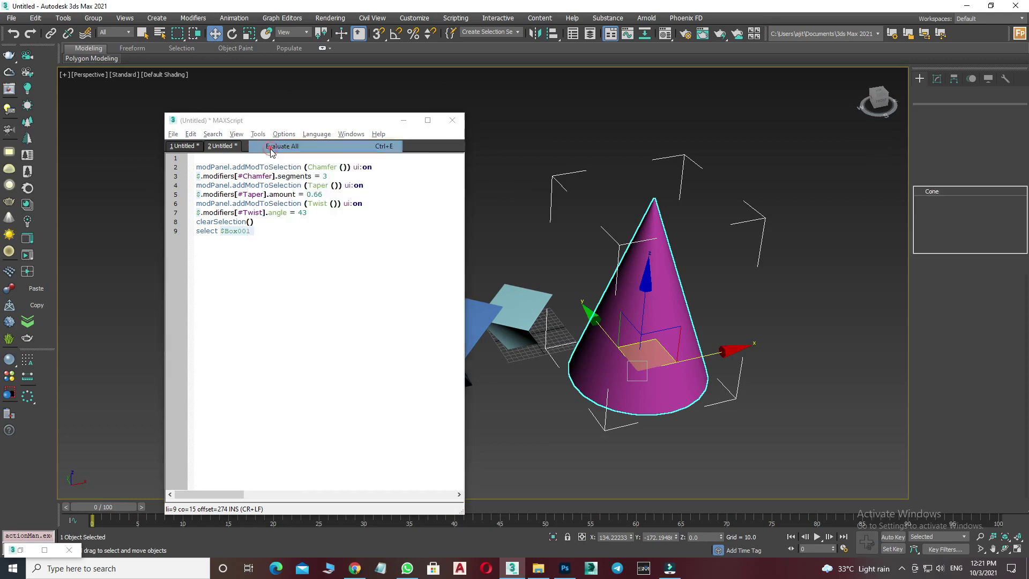
left_click(747, 299)
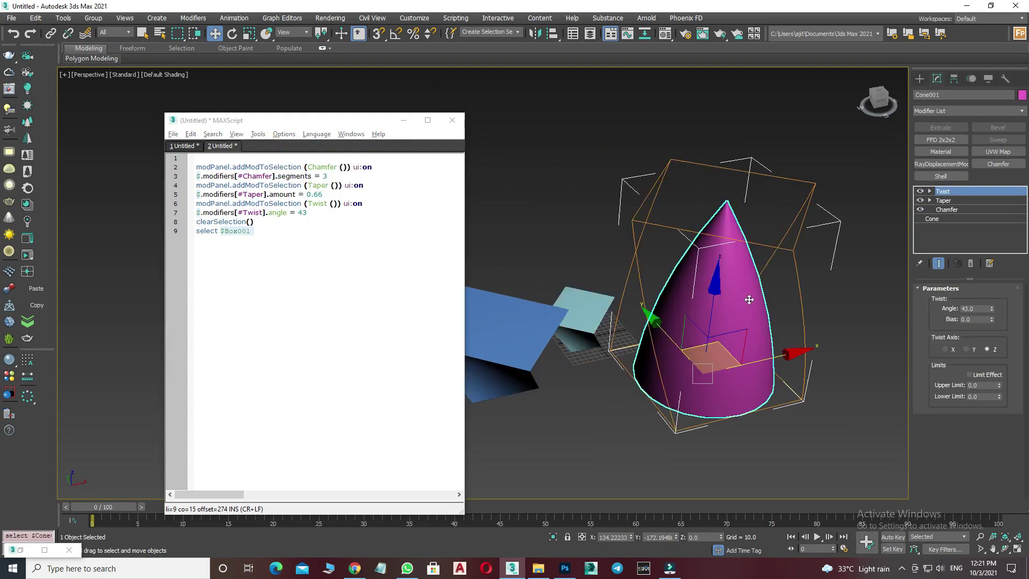
mouse_move(643, 392)
middle_mouse_down("alt")
mouse_move(650, 380)
mouse_move(571, 370)
mouse_move(645, 370)
middle_mouse_up("alt")
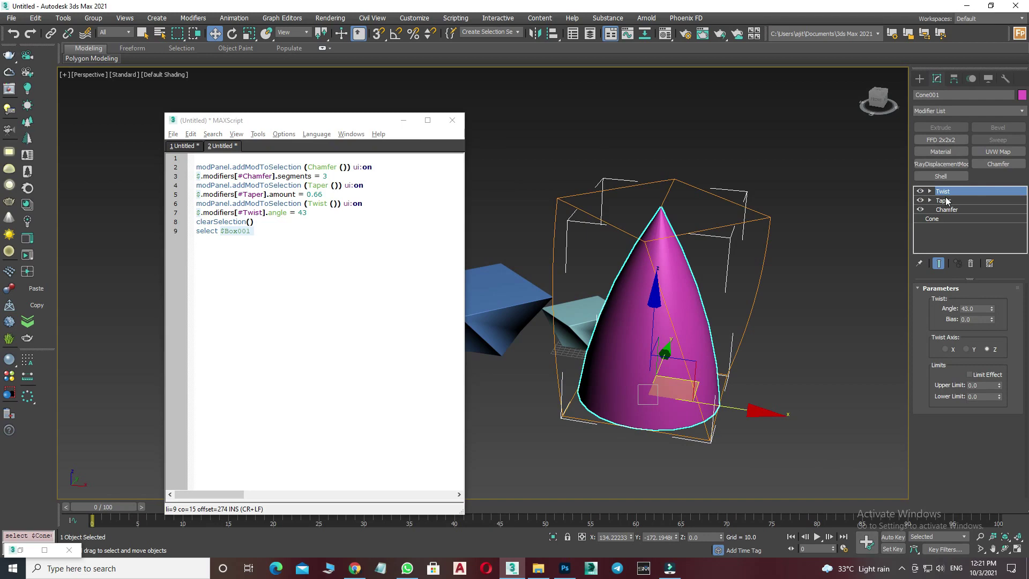
left_click(887, 221)
left_click(920, 78)
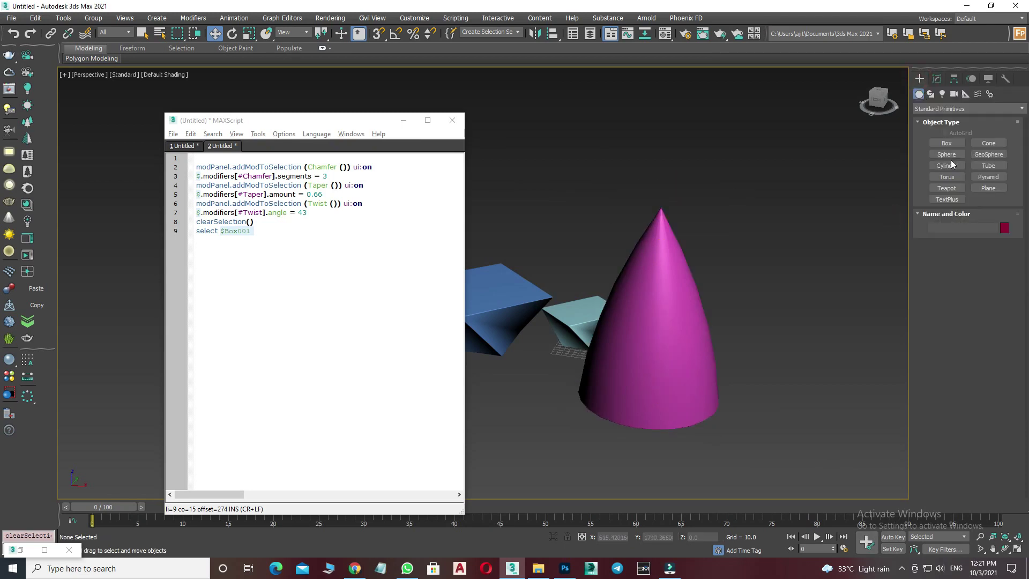
Draw a new sphere, Sphere001, in the scene.
left_click(947, 154)
mouse_move(472, 321)
middle_mouse_down("alt")
mouse_move(625, 281)
mouse_move(586, 384)
middle_mouse_up("alt")
mouse_move(583, 371)
left_mouse_down()
mouse_move(602, 391)
mouse_move(536, 351)
left_mouse_up()
right_click(501, 336)
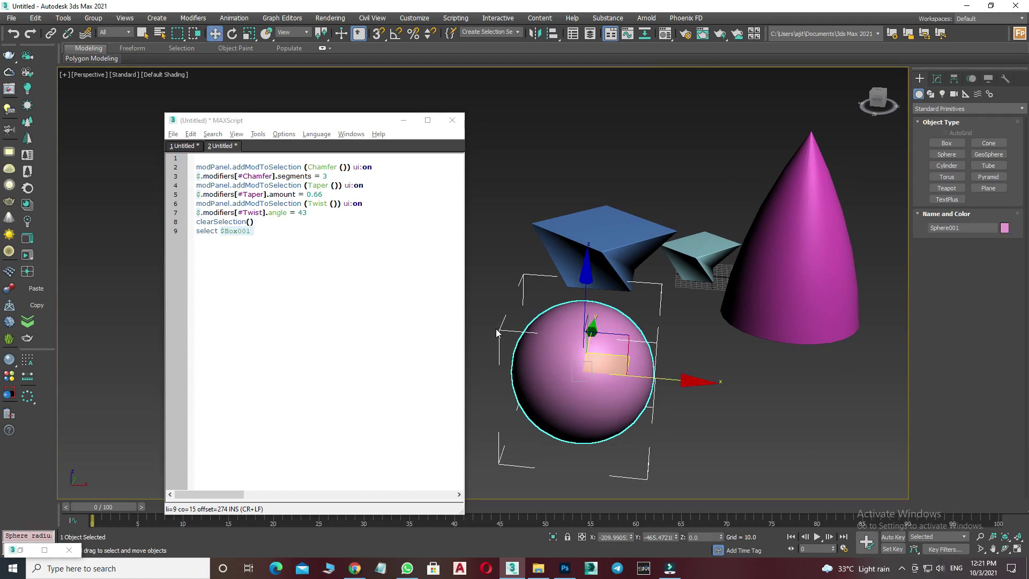
Apply the script's Chamfer, Taper and Twist to the sphere with Evaluate All.
left_click(256, 135)
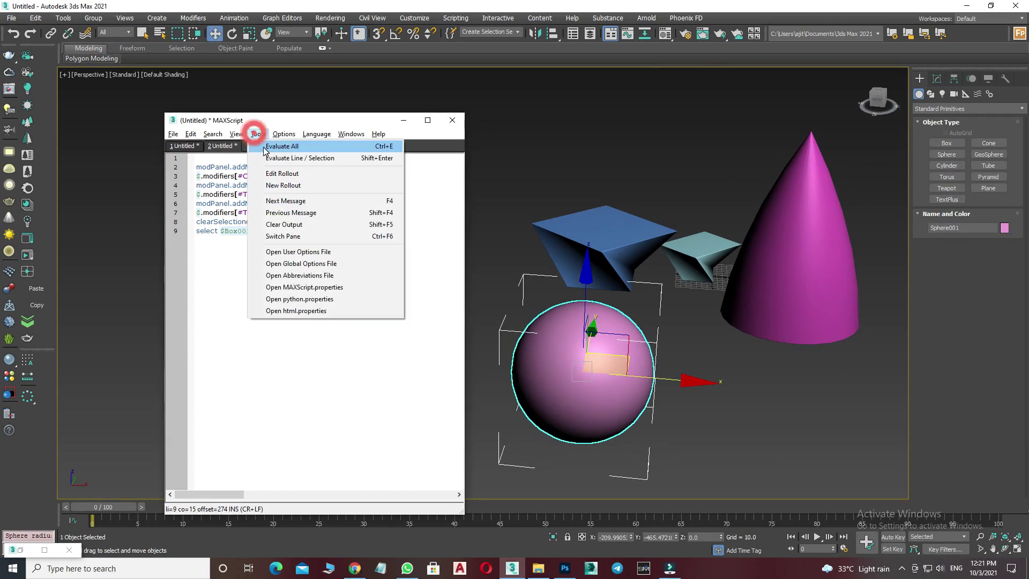
left_click(264, 151)
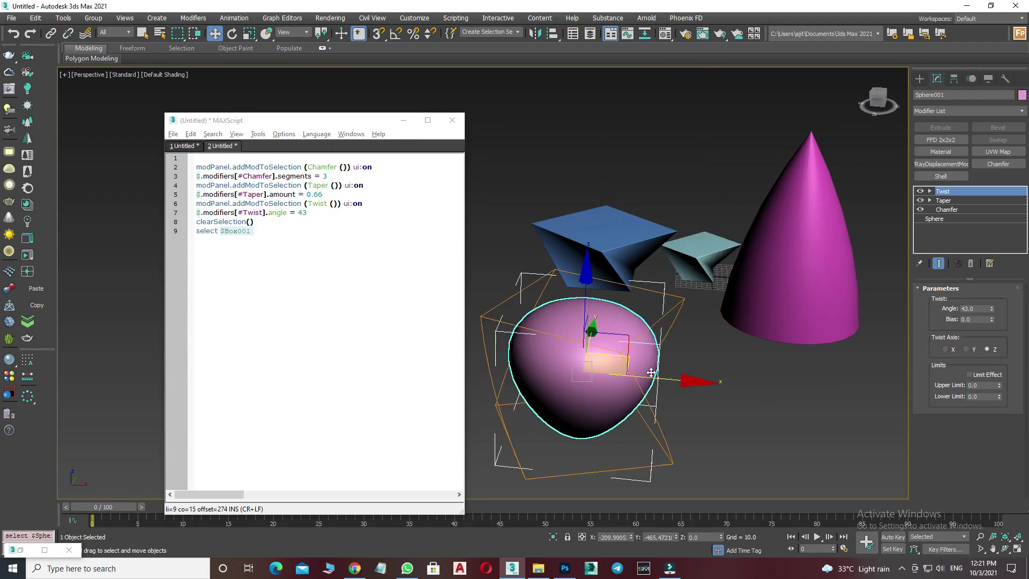
left_click(920, 78)
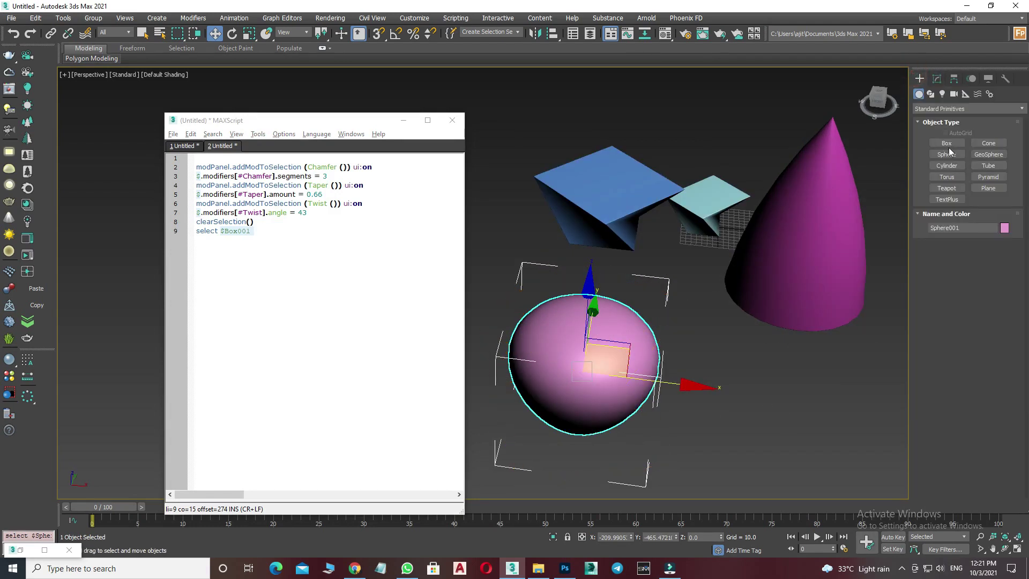
left_click(981, 177)
Create a new pyramid, Pyramid001, in the scene.
middle_click_drag(718, 388, 632, 326)
left_click_drag(704, 341, 824, 428)
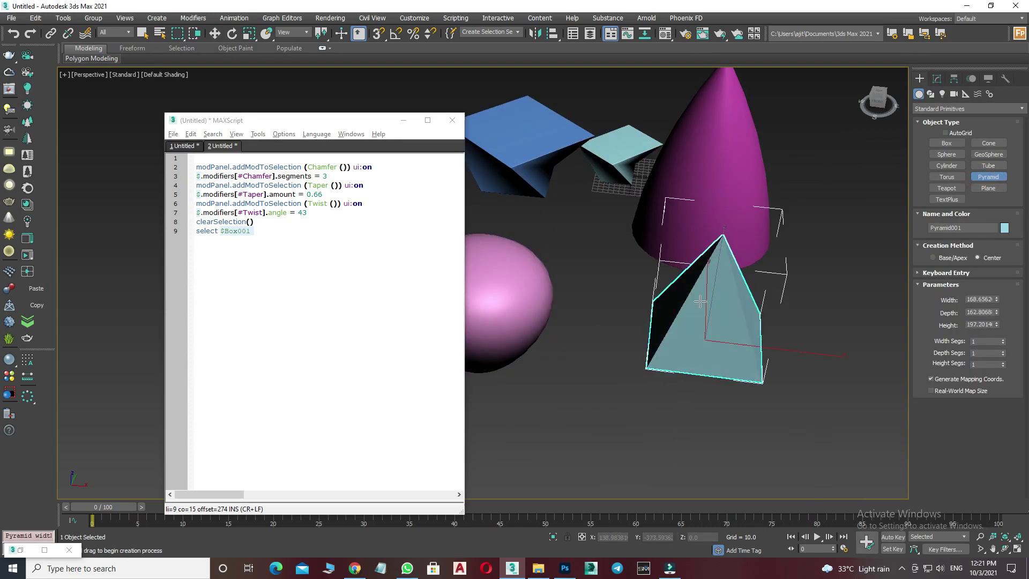
left_click(707, 299)
right_click(707, 300)
scroll(708, 298, "up", 5)
scroll(689, 344, "down", 2)
scroll(689, 345, "down", 3)
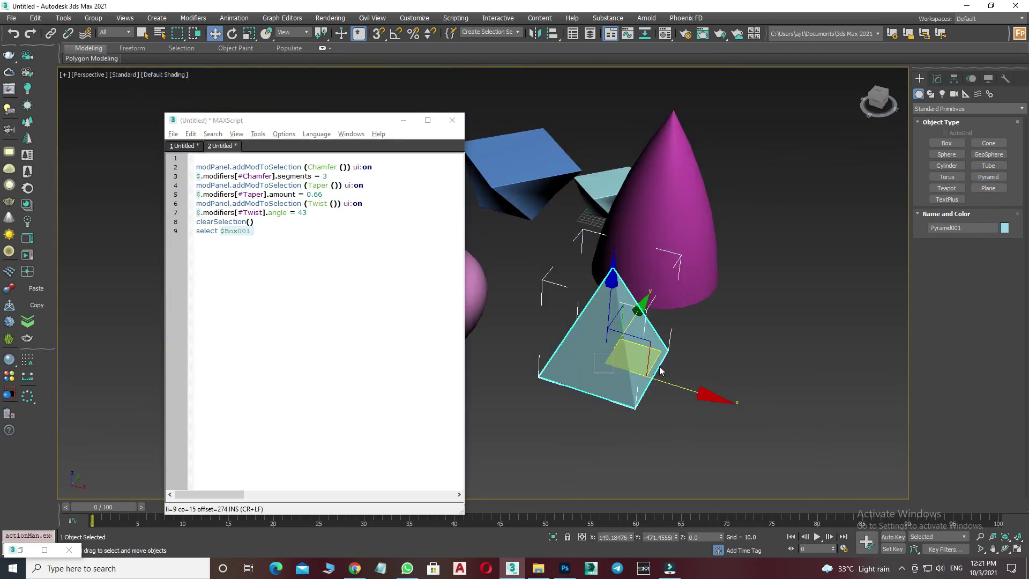
Run the whole script on Pyramid001 to add the modifier stack.
left_click(258, 135)
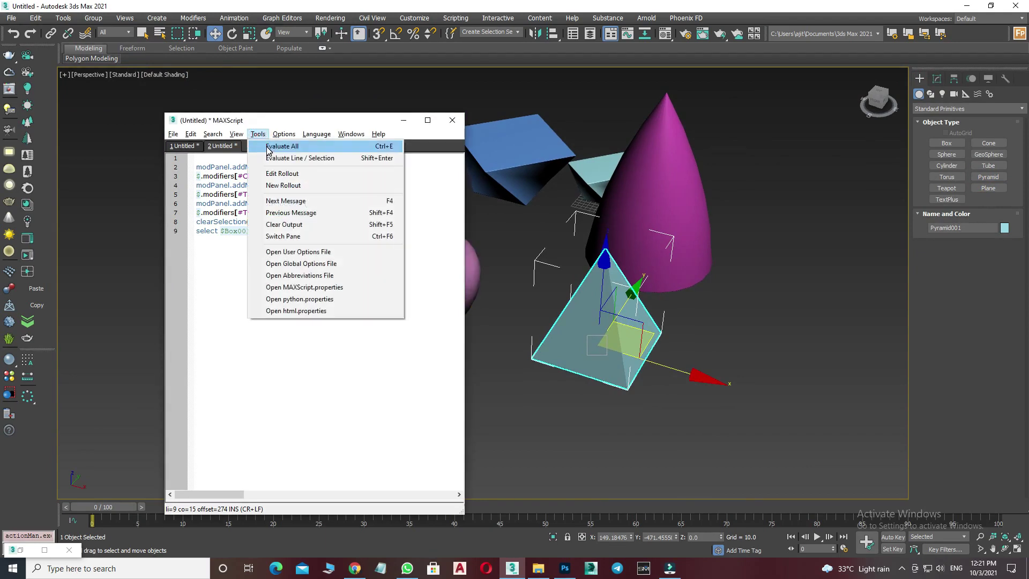
left_click(267, 148)
left_click(662, 324)
mouse_move(662, 324)
middle_mouse_down("alt")
mouse_move(725, 429)
mouse_move(729, 393)
mouse_move(738, 416)
mouse_move(964, 220)
middle_mouse_up("alt")
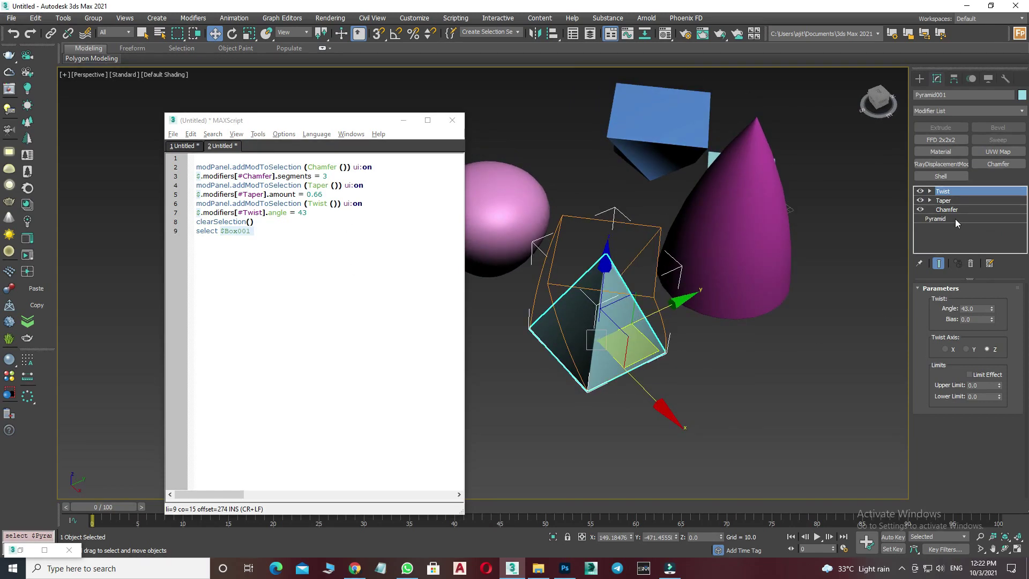
Set the pyramid's width, depth and height segments to 20 each.
left_click(955, 218)
left_click(986, 345)
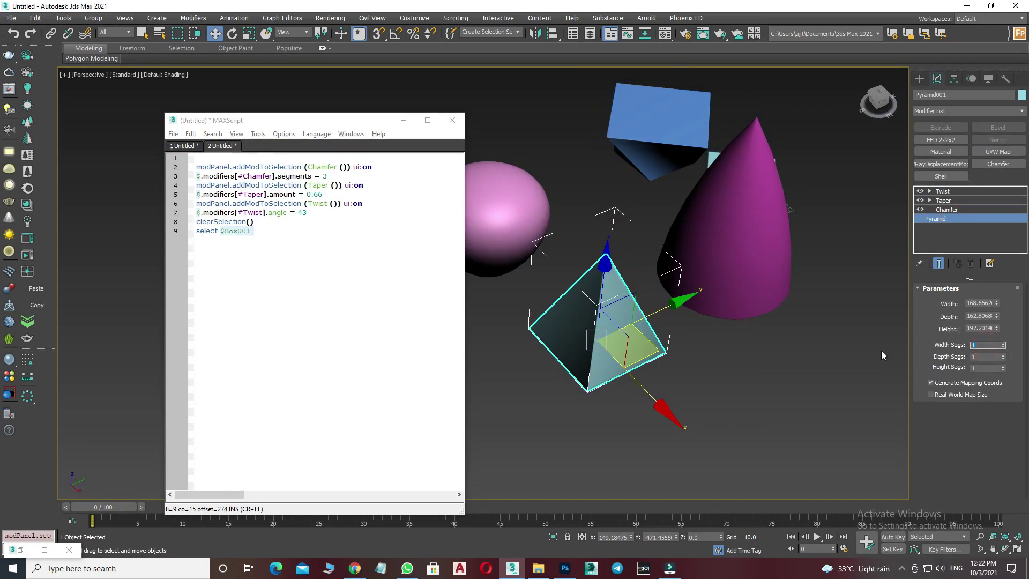
type("20")
key("Tab")
type("20")
key("Tab")
type("20")
key("Return")
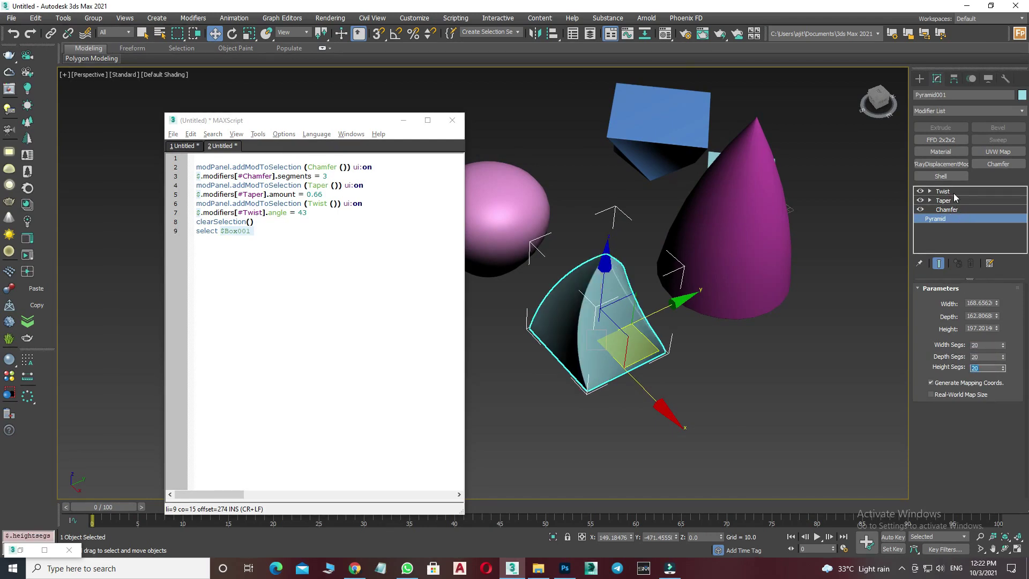
middle_click_drag(677, 351, 719, 252, "alt")
left_click(730, 226)
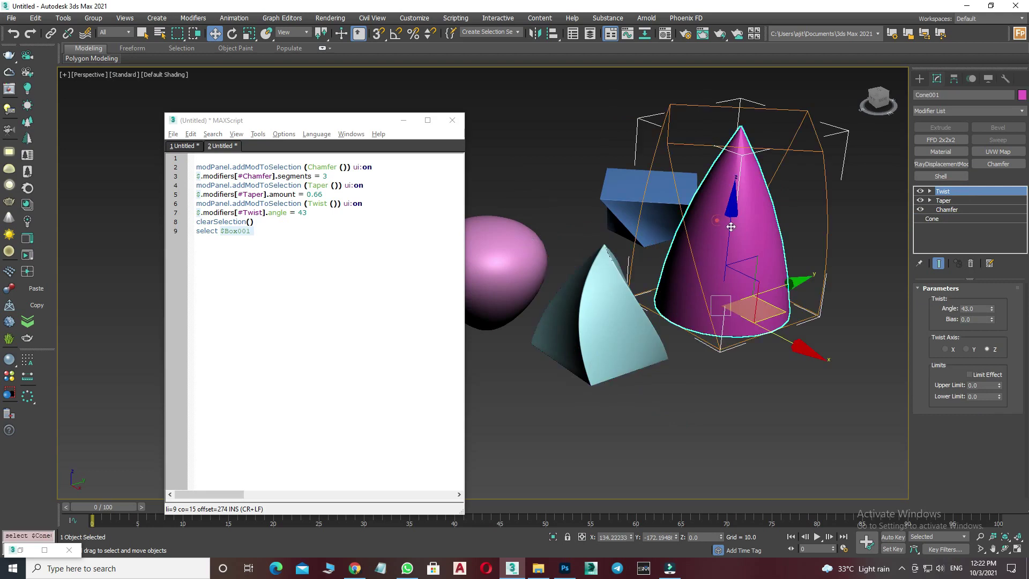
left_click(933, 218)
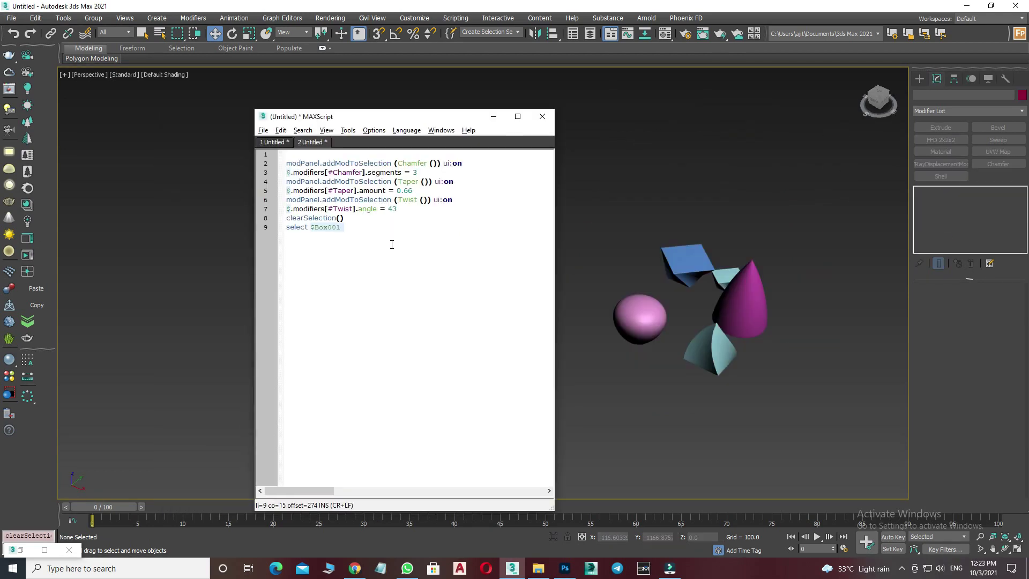
Save the modifier script to the Desktop as 123.
left_click_drag(391, 119, 383, 125)
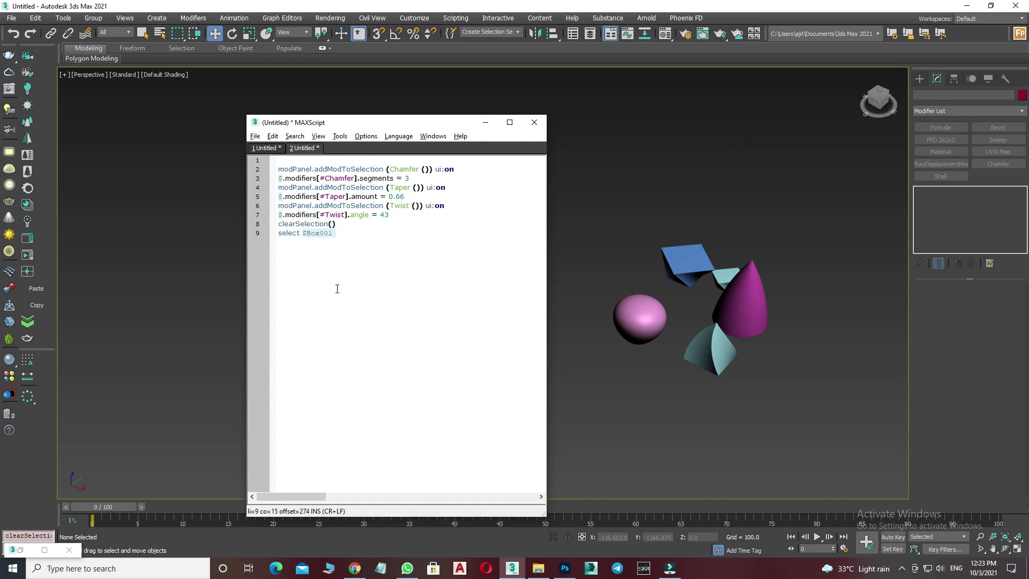
left_click_drag(328, 128, 316, 134)
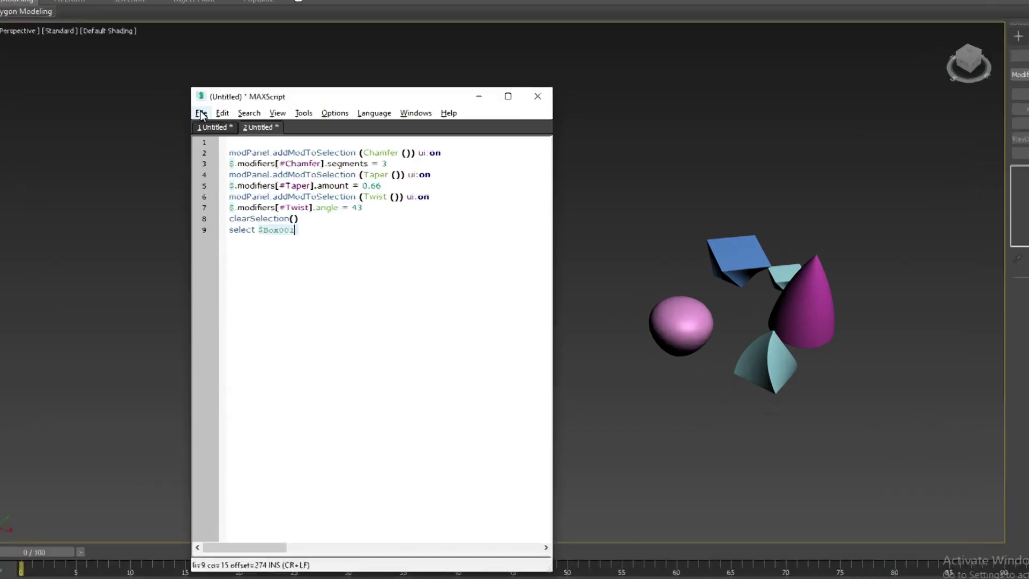
left_click(242, 142)
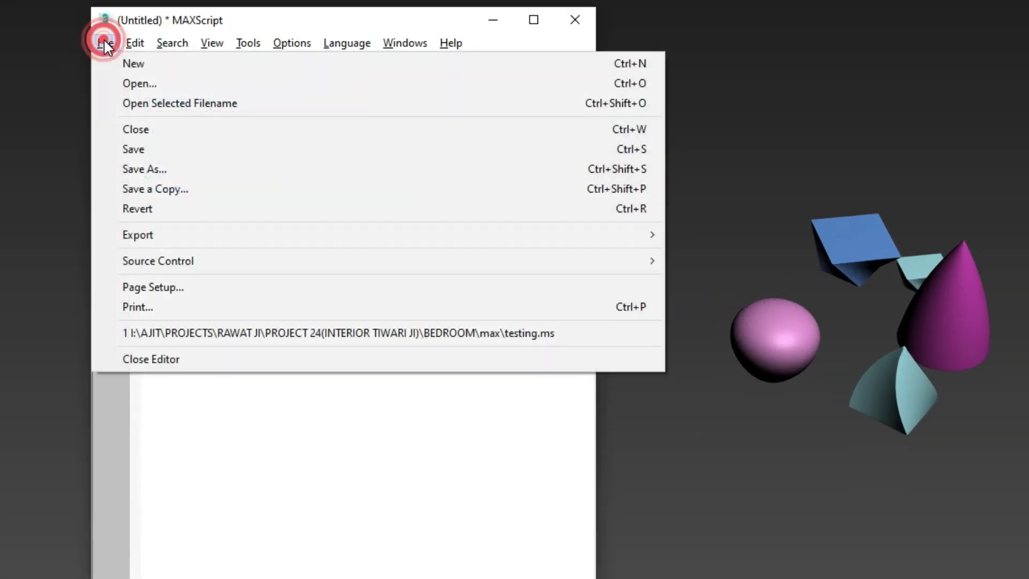
left_click(149, 151)
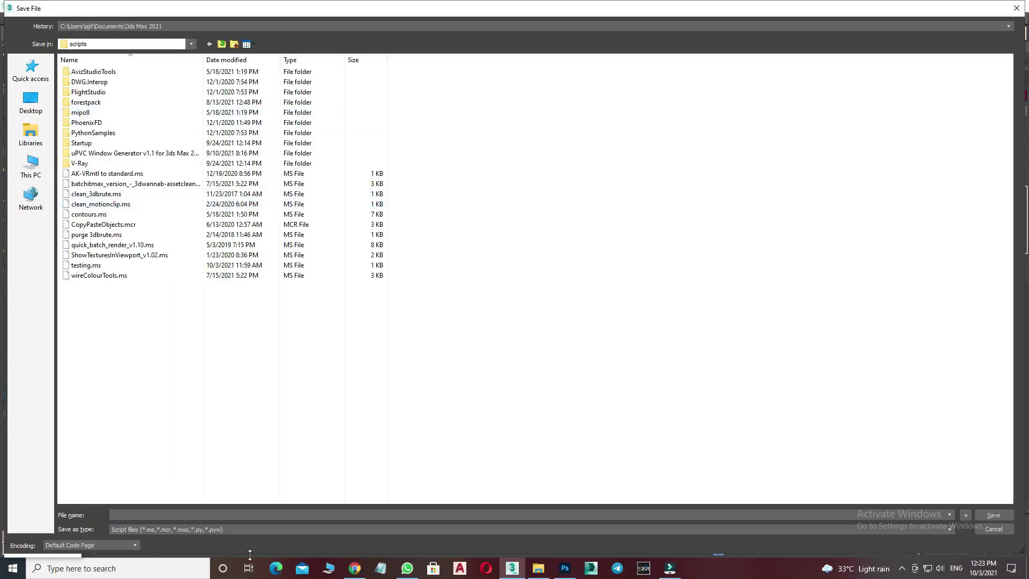
left_click(30, 98)
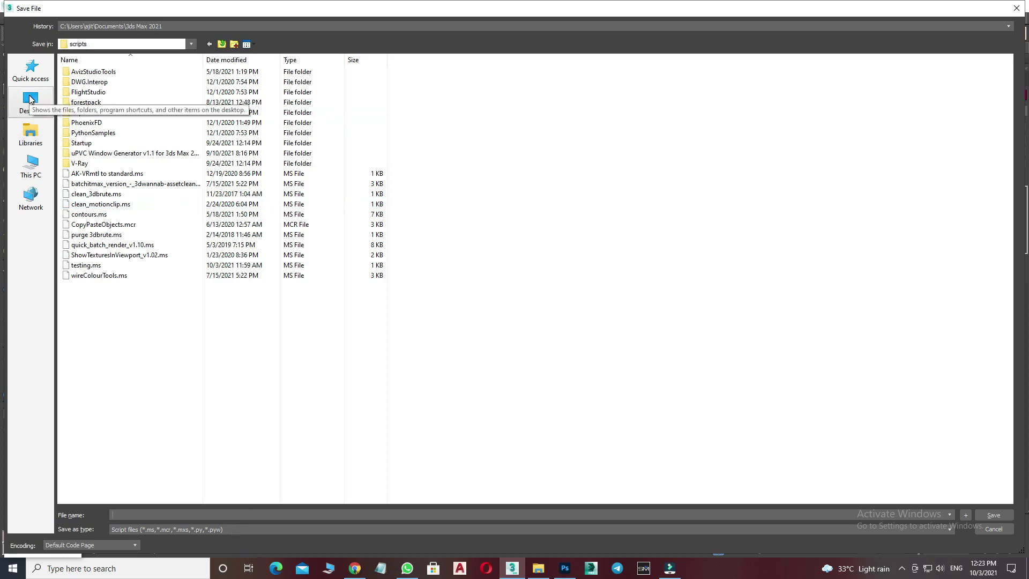
left_click(185, 512)
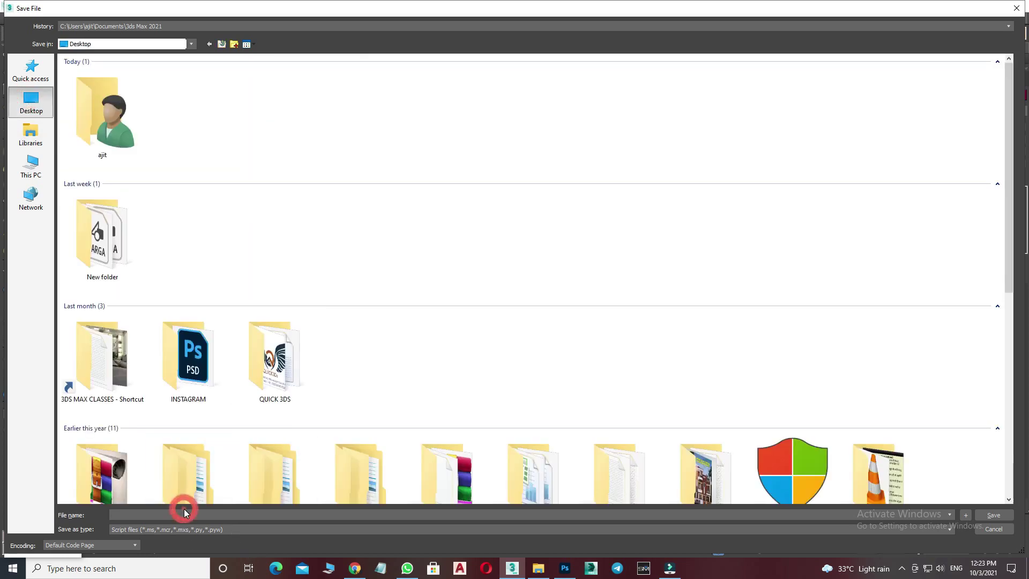
type("123")
left_click(996, 512)
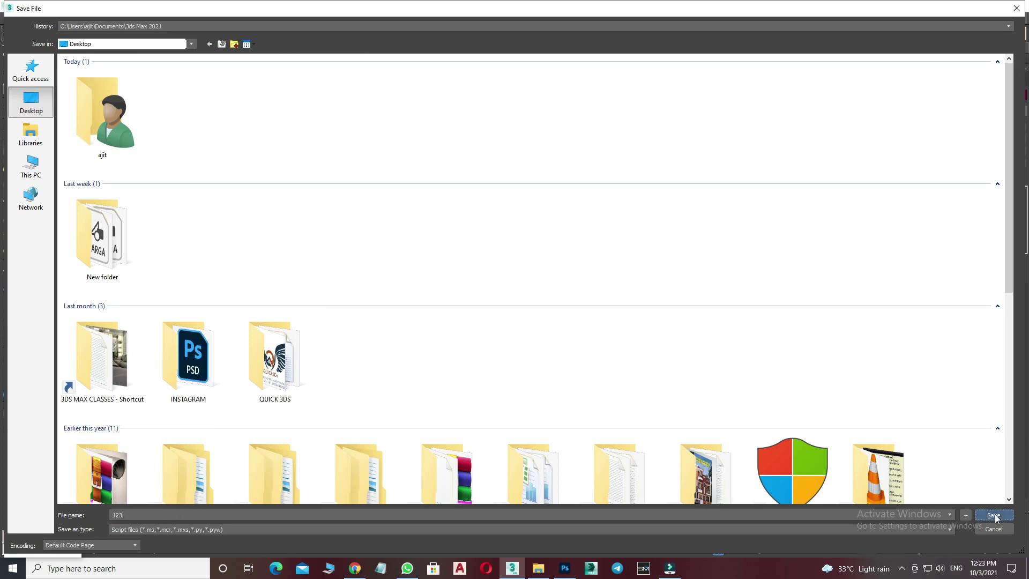
Close the script editor and request exiting 3ds Max.
left_click(522, 127)
right_click(552, 268)
left_click(573, 283)
left_click(13, 18)
left_click(28, 42)
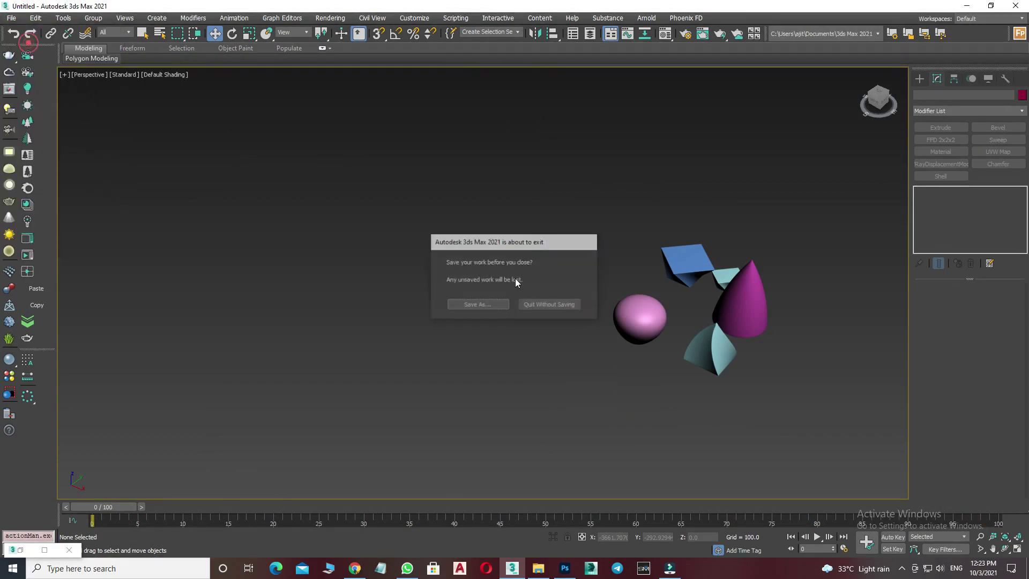
Quit without saving and create a new box, Box001, in the fresh scene.
left_click(542, 304)
left_click(487, 303)
left_click(946, 143)
left_click_drag(667, 393, 673, 437)
left_click(650, 381)
right_click(650, 381)
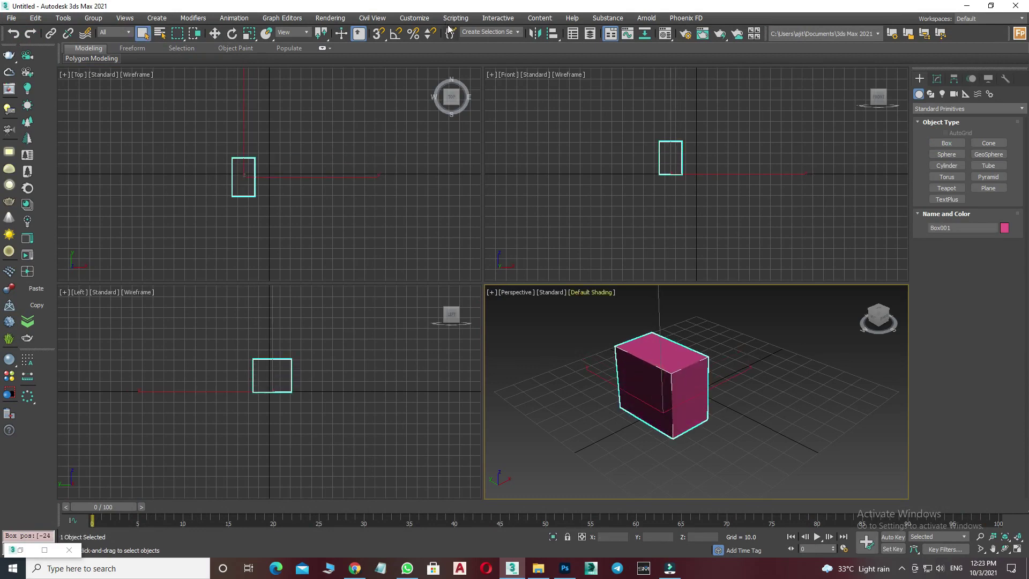
Run the saved 123.ms script from the Desktop to reshape the box.
left_click(414, 18)
mouse_move(455, 17)
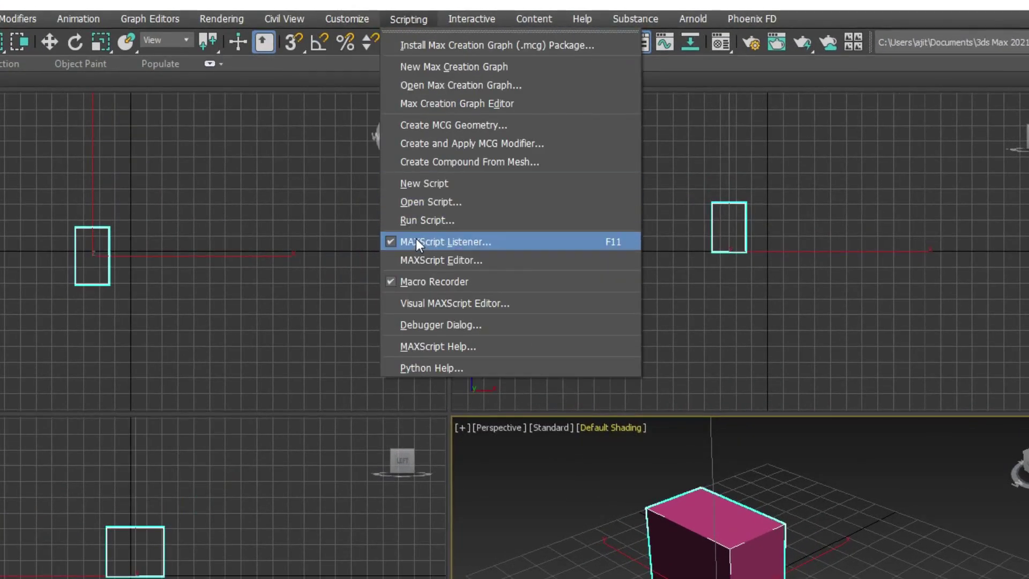
left_click(430, 221)
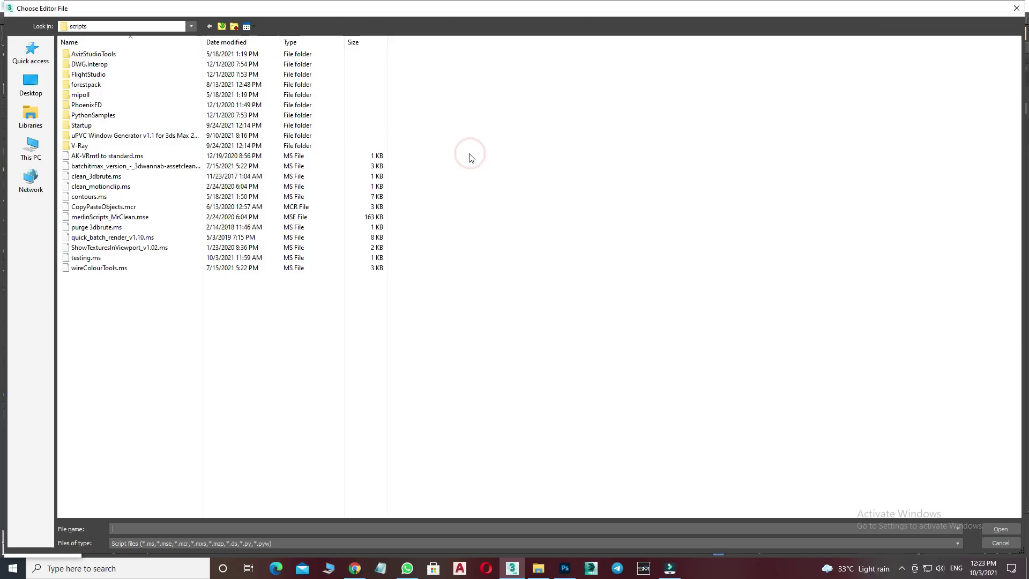
left_click(30, 83)
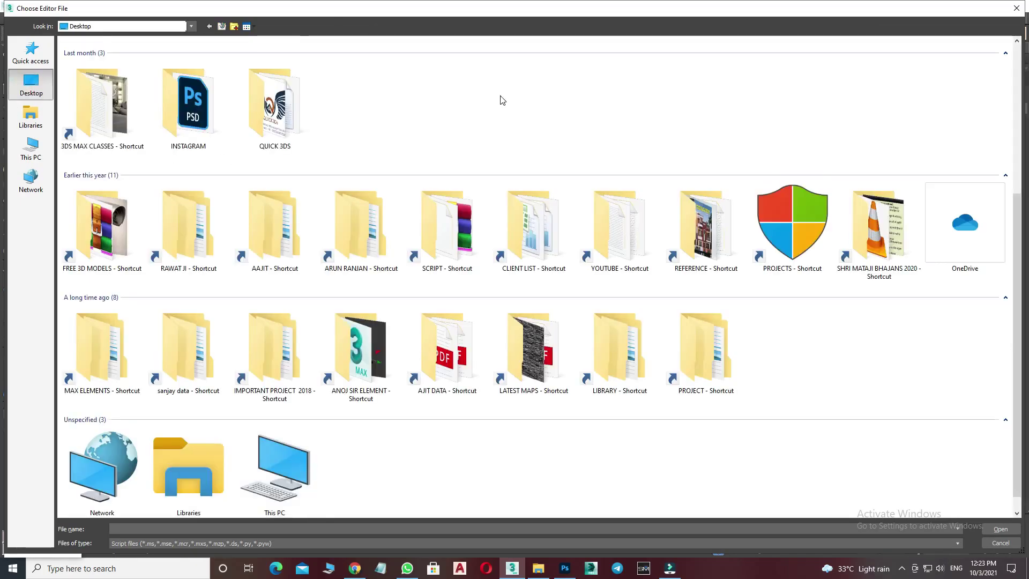
double_click(98, 96)
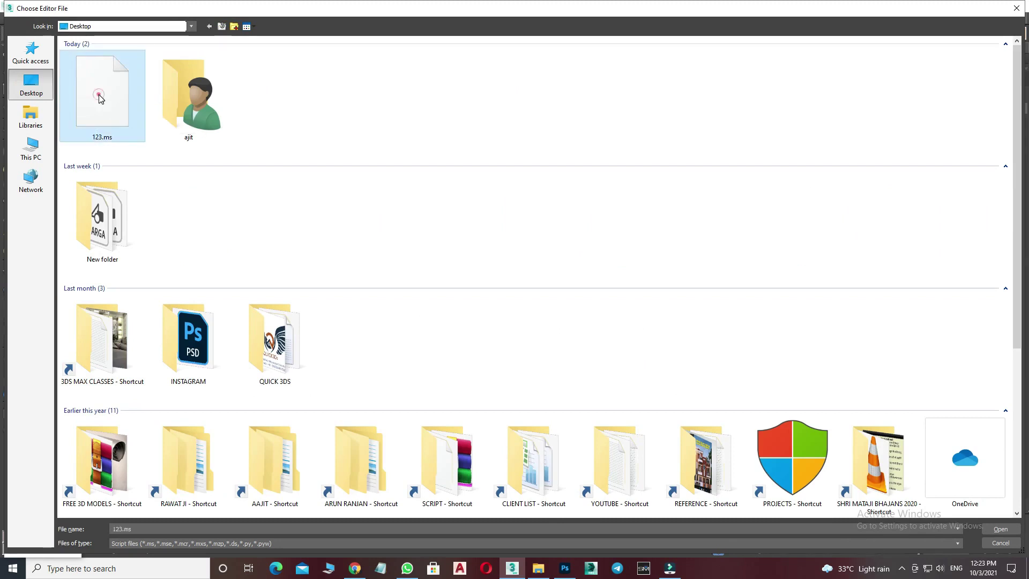
key("alt+w")
mouse_move(597, 350)
middle_mouse_down("alt")
mouse_move(512, 331)
mouse_move(620, 290)
mouse_move(485, 353)
middle_mouse_up("alt")
right_click(643, 241)
left_click(656, 256)
left_click(625, 281)
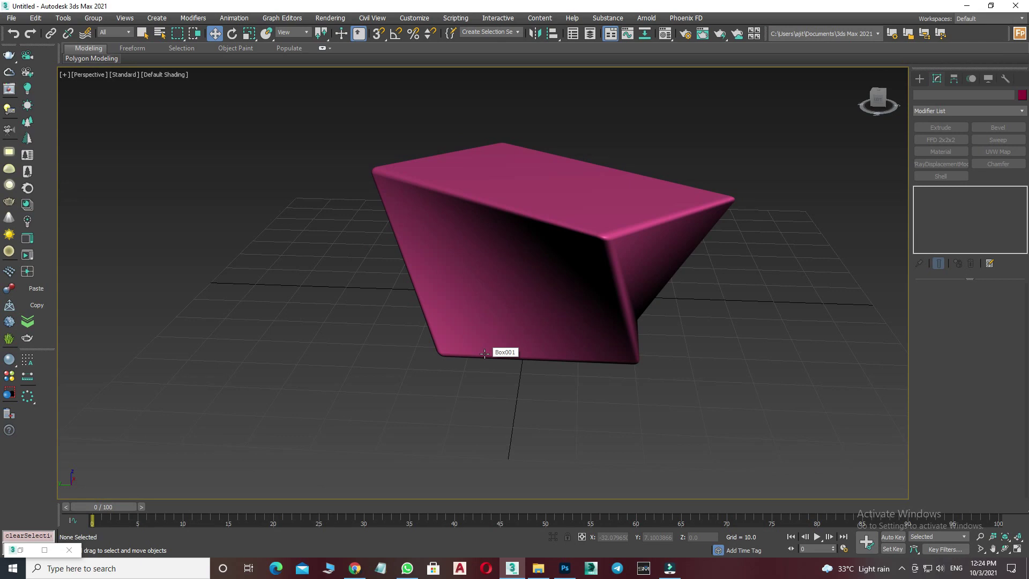
left_click(552, 273)
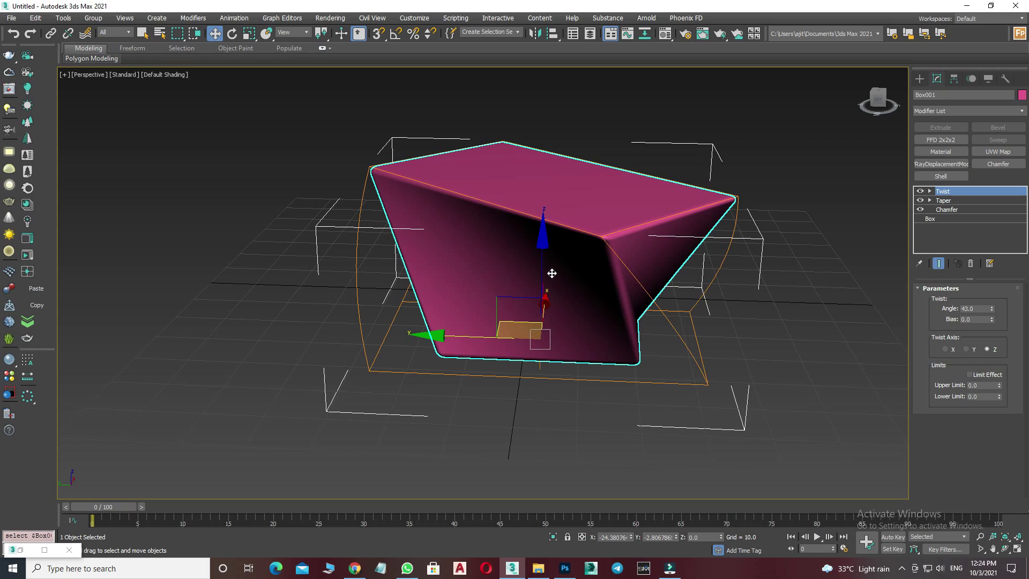
left_click(545, 115)
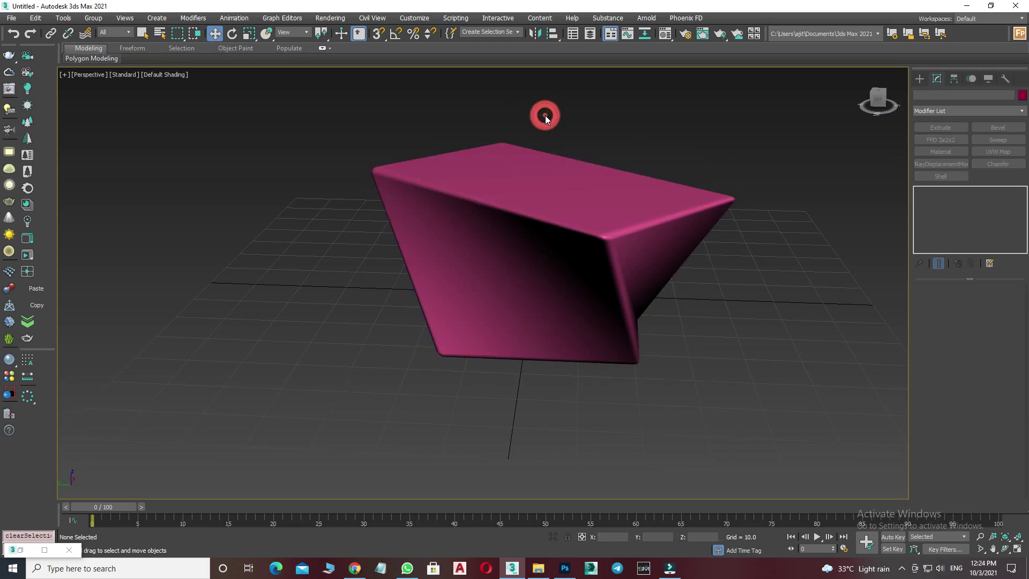